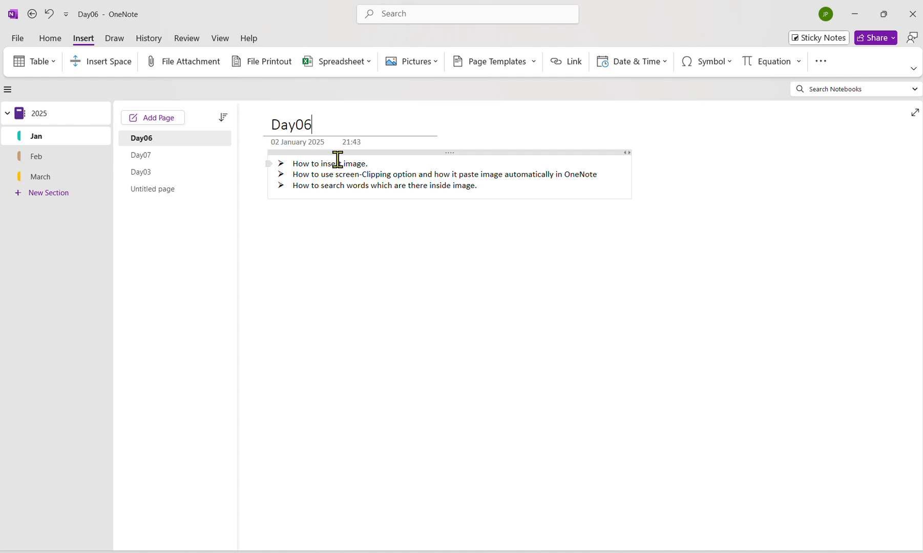
drag(376, 164, 295, 163)
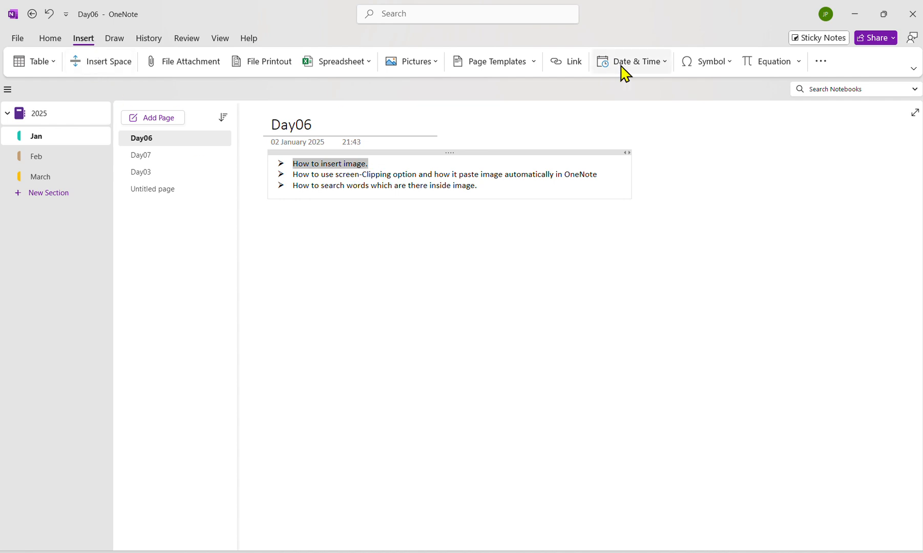
click(820, 62)
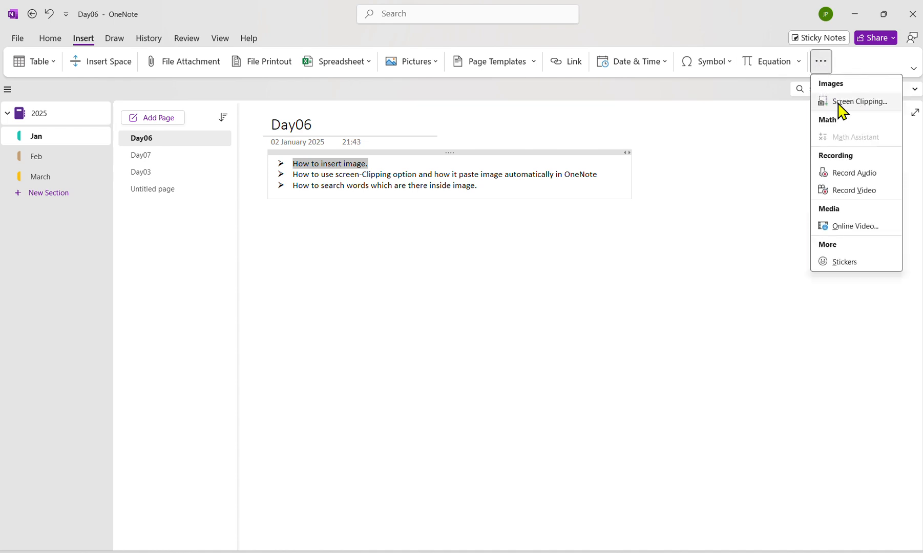
click(472, 214)
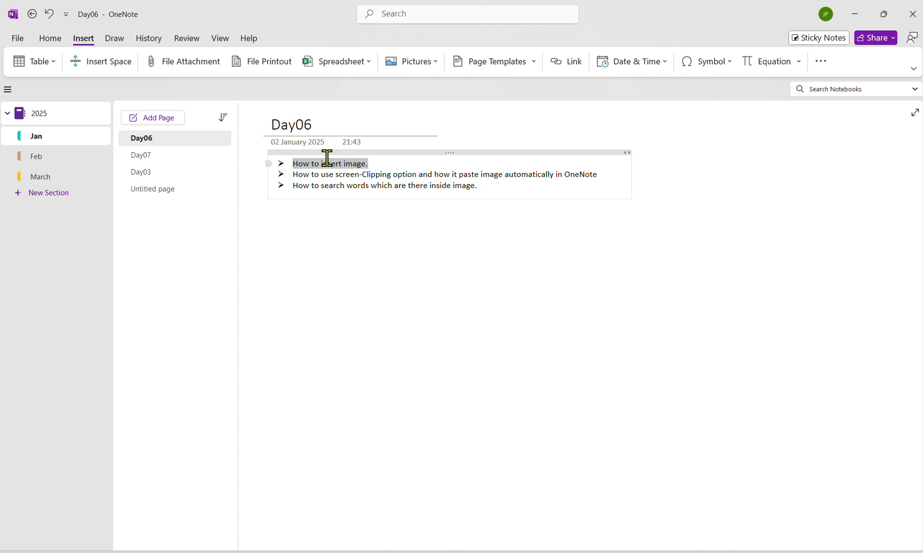
drag(307, 125, 272, 131)
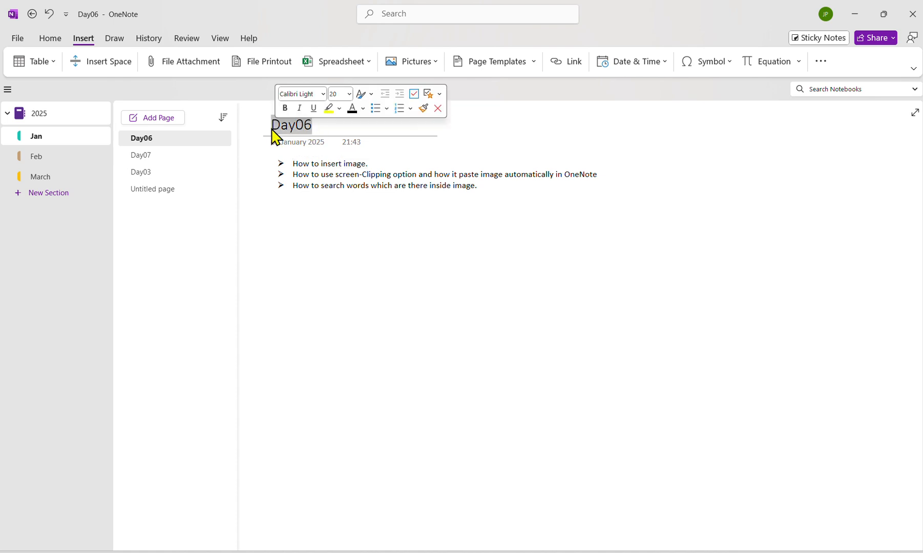
On the Day07 page, attach the Interior JPG file from Downloads at the start of the note body.
click(140, 155)
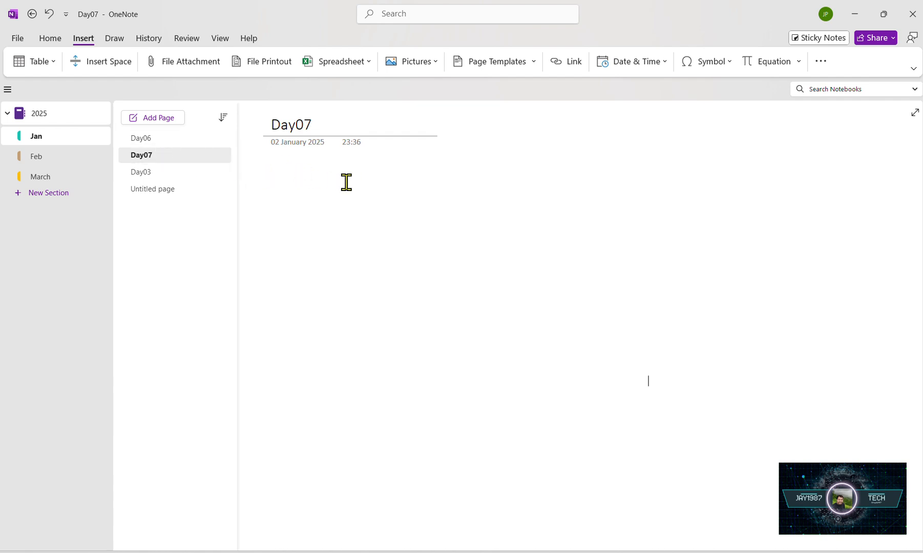
click(284, 164)
click(270, 164)
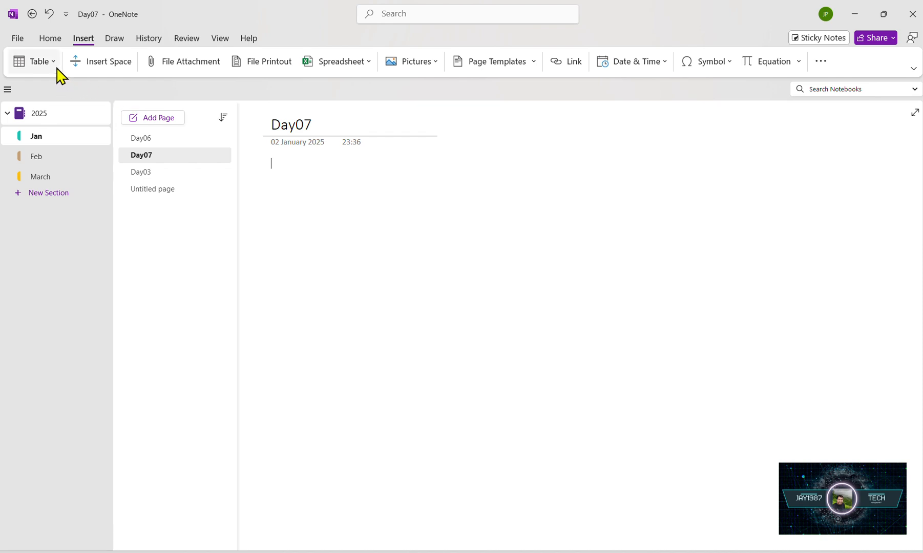
click(47, 40)
click(82, 41)
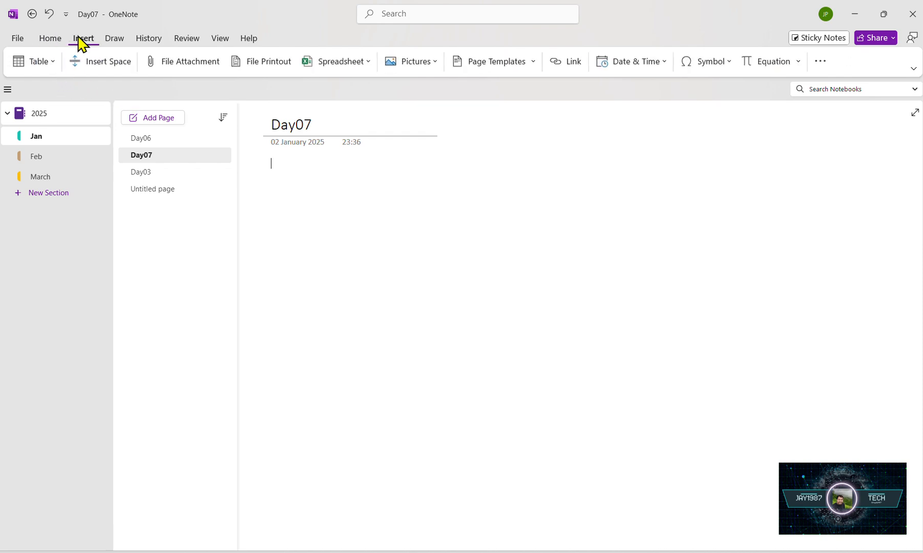
click(187, 65)
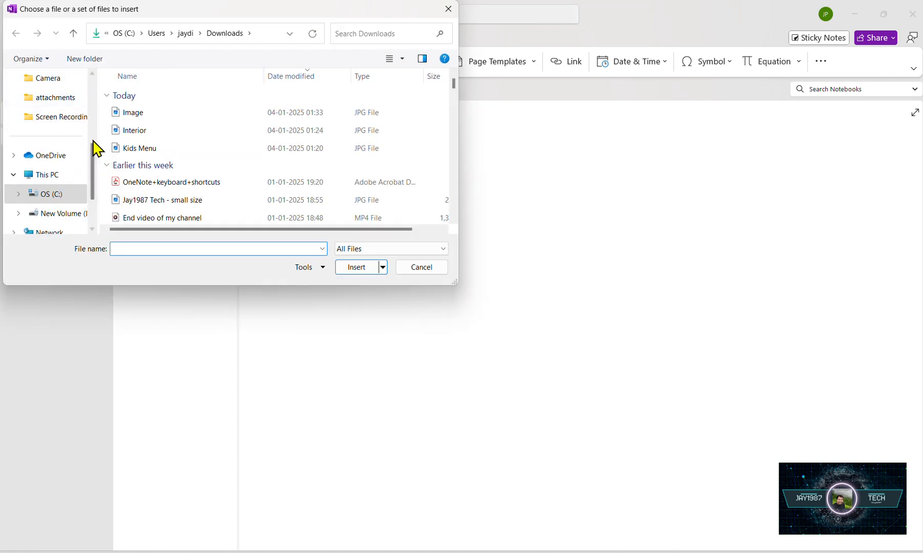
double_click(135, 135)
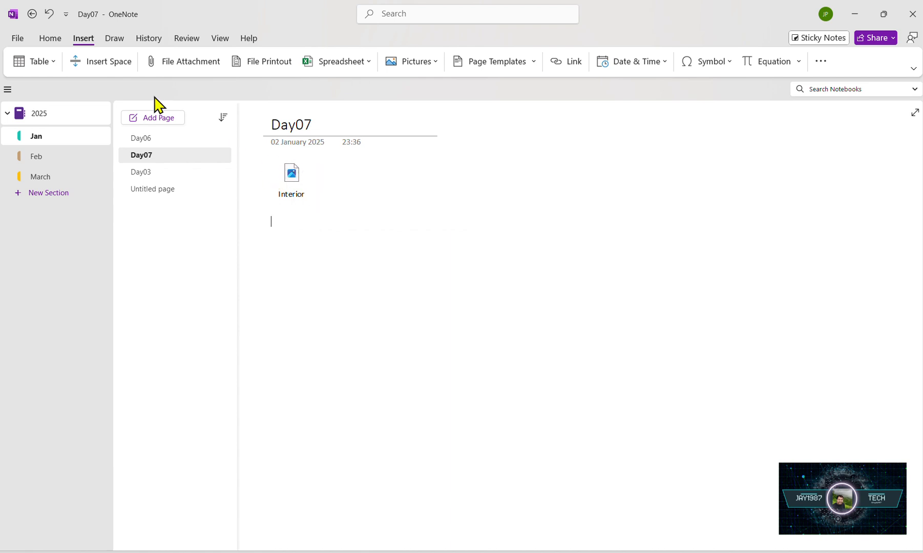
Insert the Test excel workbook from the Desktop folder below the Interior attachment, as an attached file.
click(197, 69)
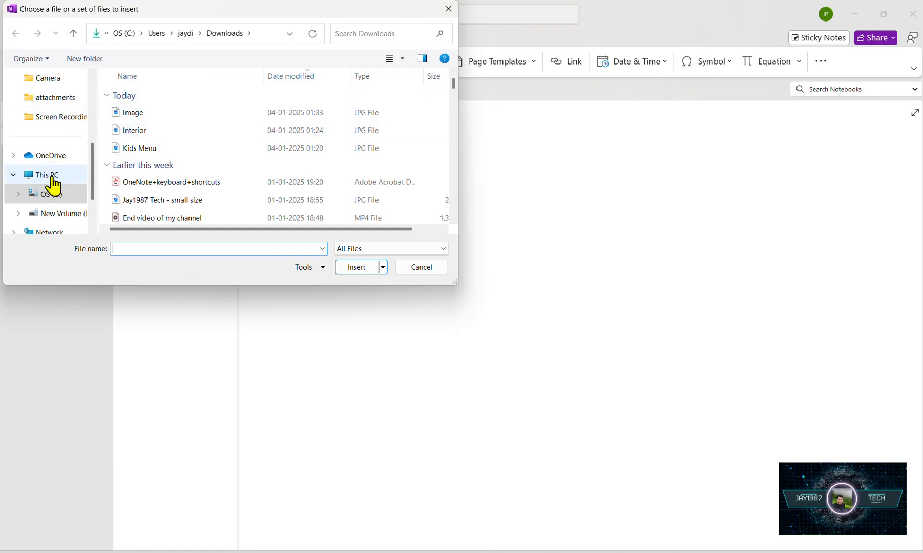
scroll(53, 184, up, 3)
click(60, 104)
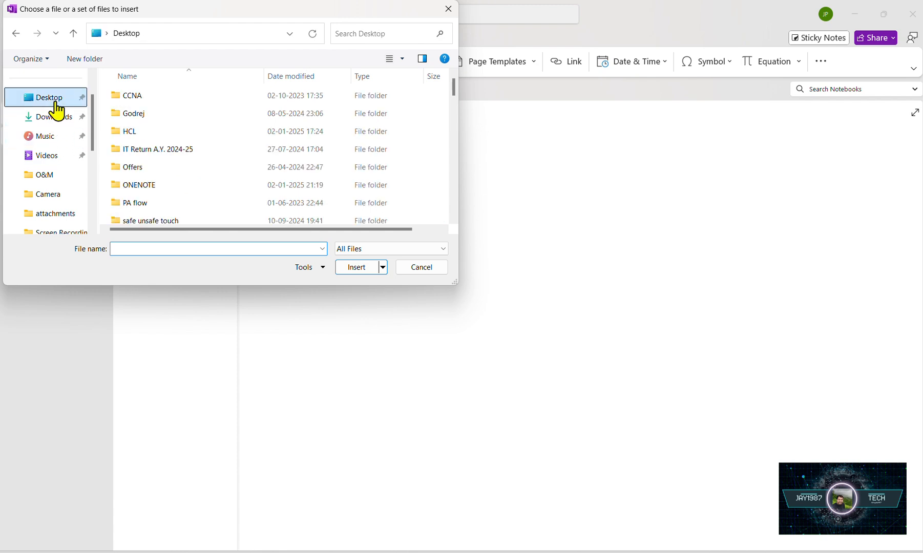
click(134, 134)
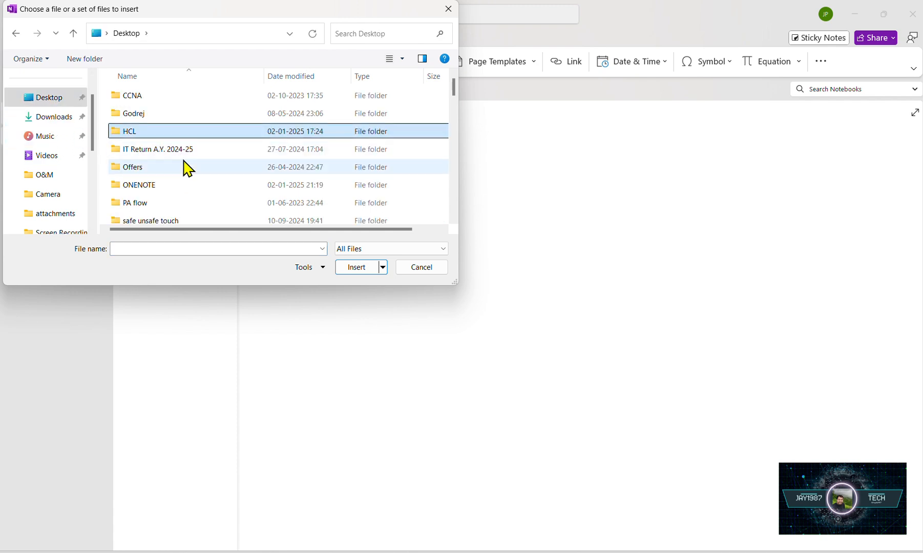
key(t)
click(144, 148)
double_click(146, 153)
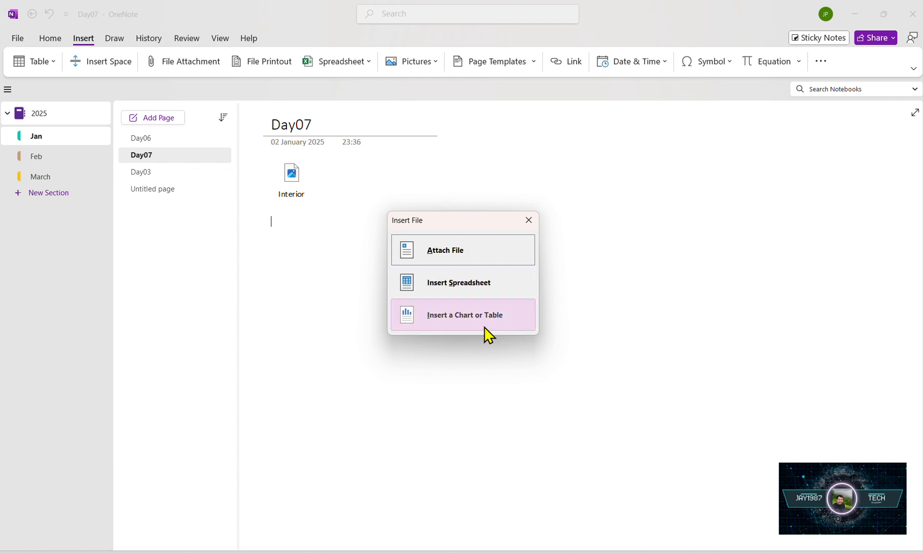
click(460, 259)
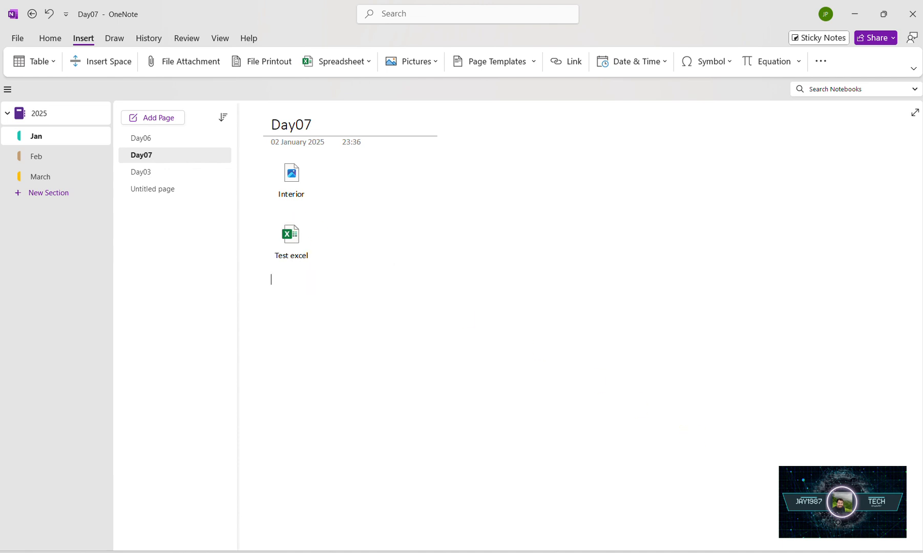
Open the original Test excel workbook from the desktop in Excel, view its medal table full screen, and close it.
click(921, 551)
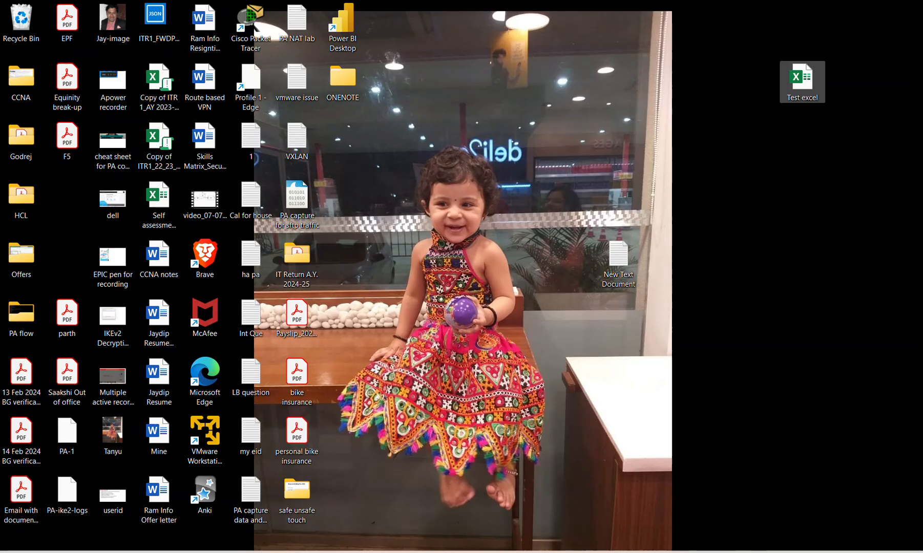
double_click(814, 81)
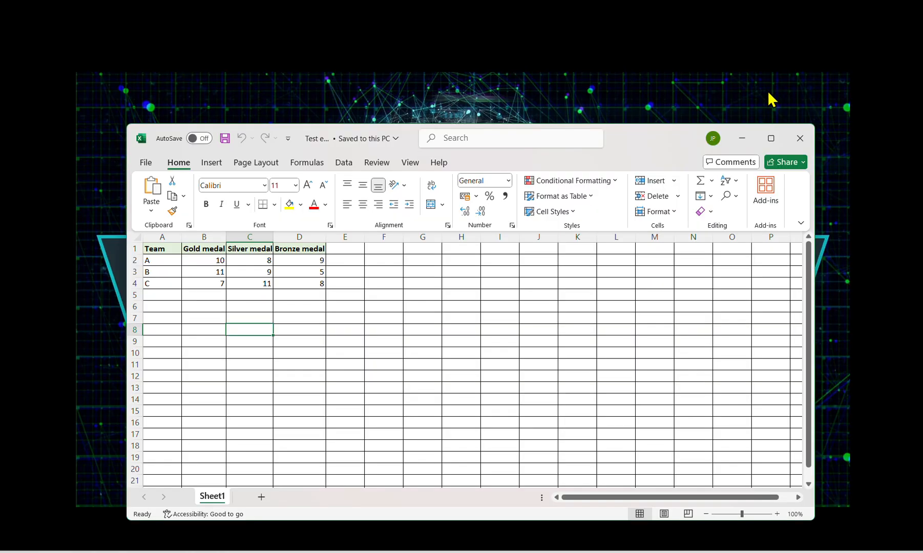
click(771, 138)
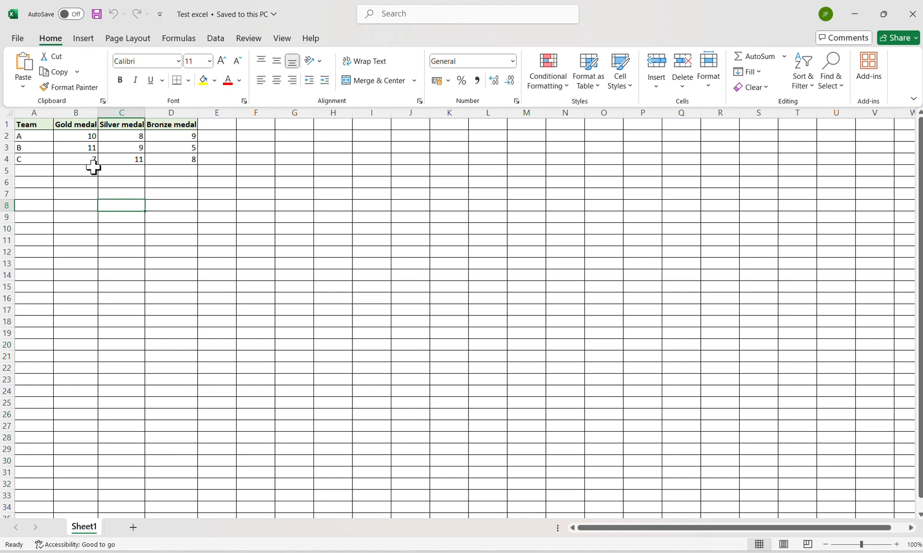
click(906, 21)
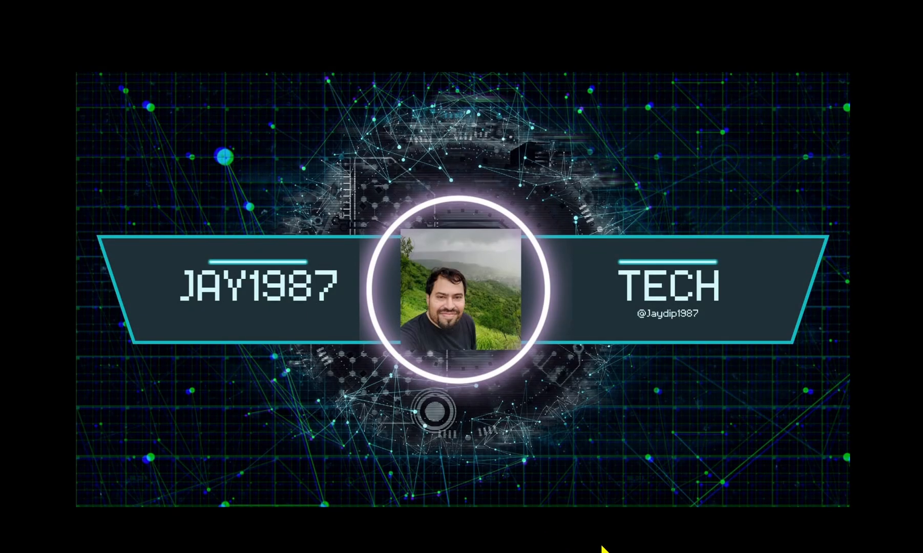
Switch back to OneNote and open the attached Test excel workbook from the Day07 page, accepting the security warning.
key(super)
click(604, 551)
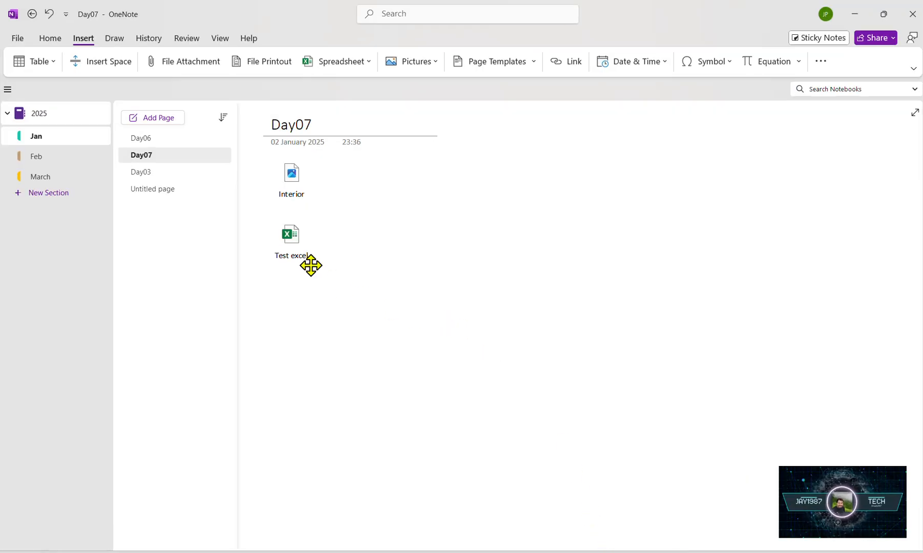
double_click(292, 237)
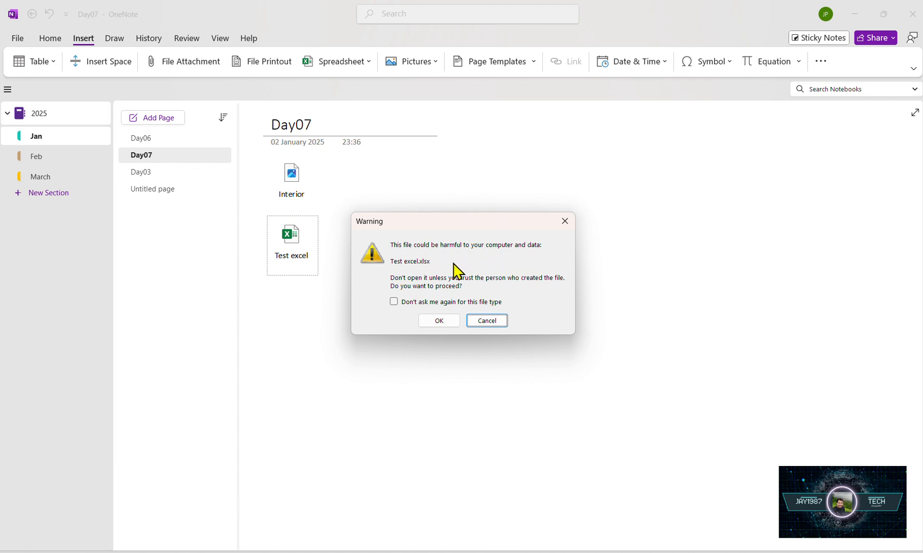
click(433, 323)
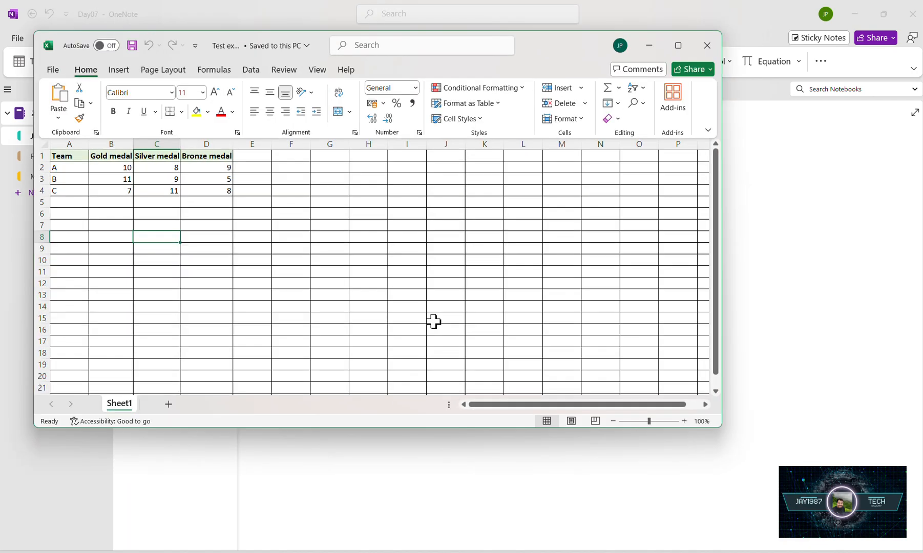
mouse_move(678, 45)
Set team C's bronze medal value in cell D4 of the attached workbook to 8000, save the workbook and close it.
click(60, 189)
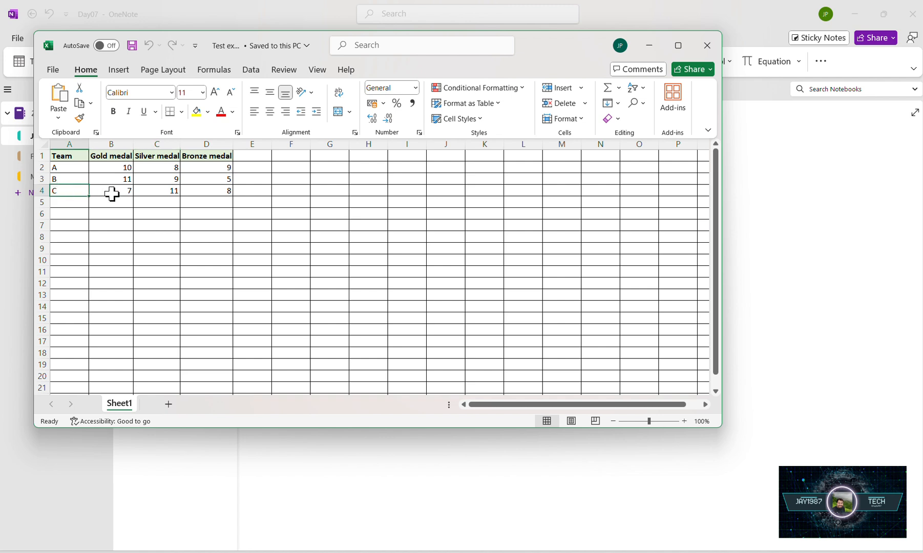
click(225, 189)
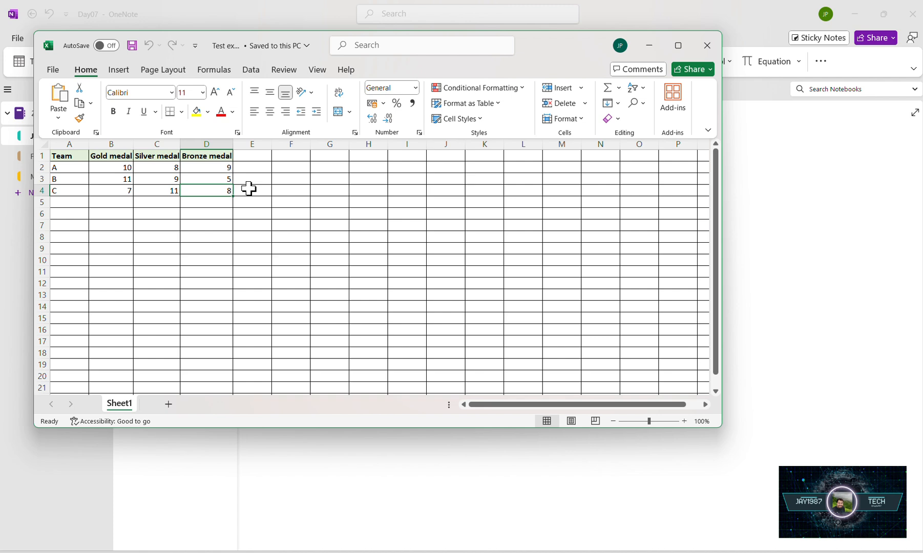
text(000)
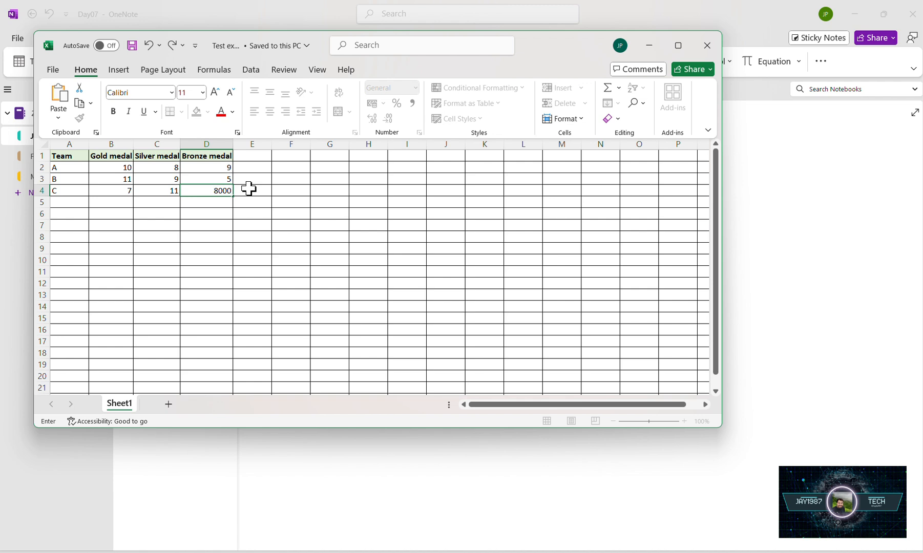
click(204, 215)
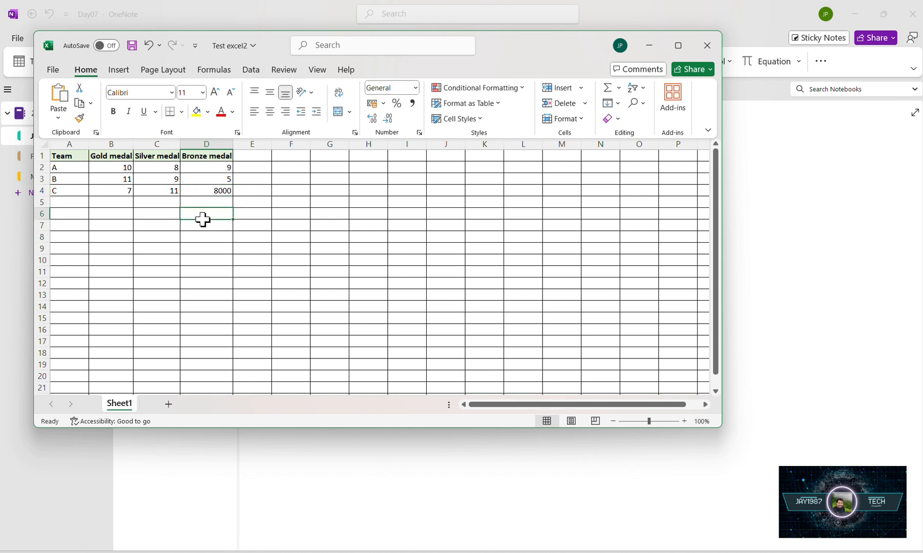
click(197, 188)
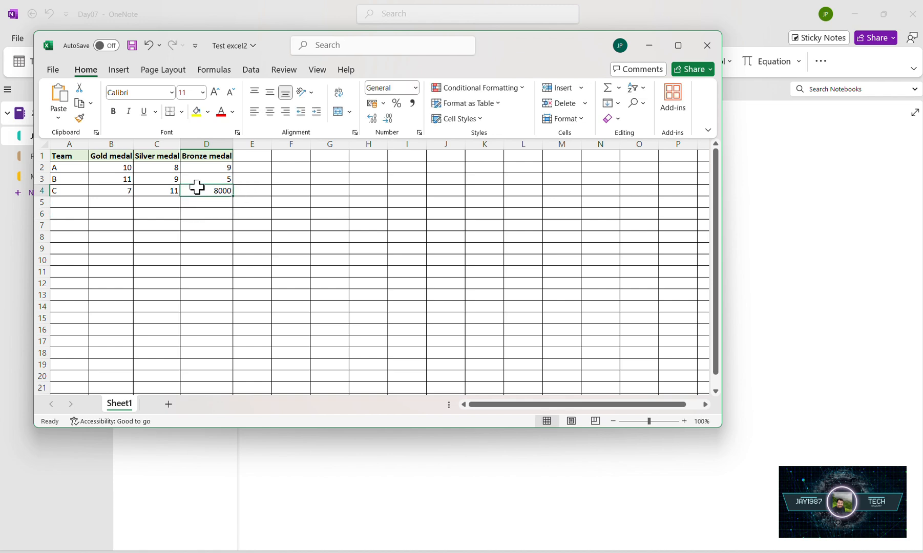
click(132, 46)
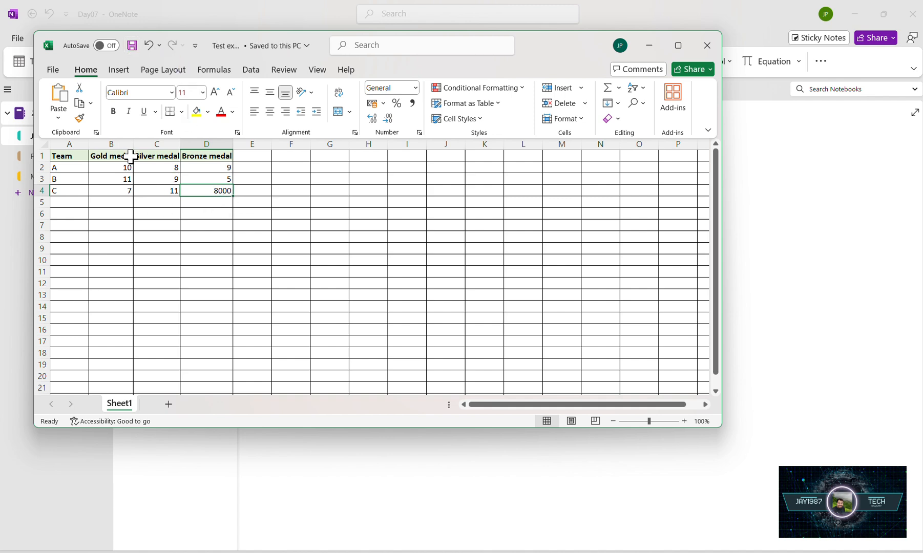
click(706, 47)
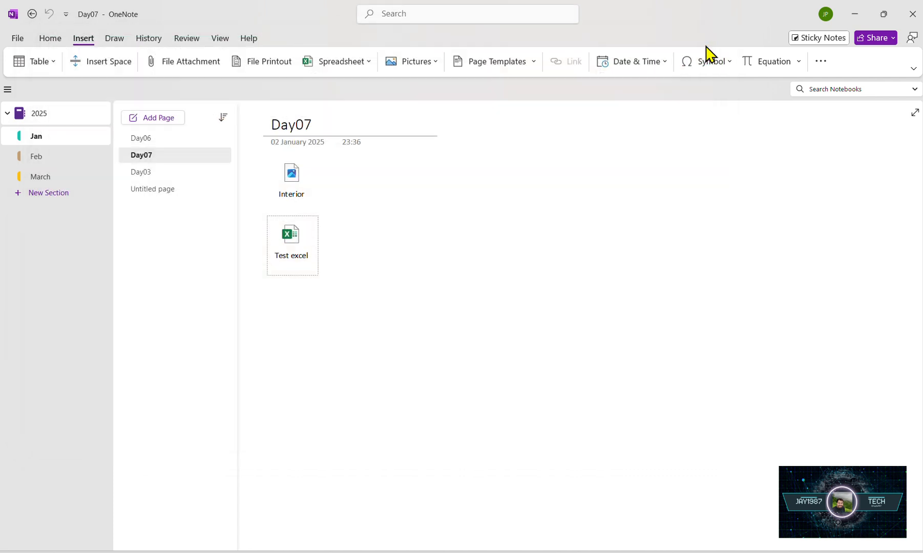
Open the original Test excel workbook from the desktop, check team C's bronze medal value in it, and return to OneNote.
mouse_move(302, 241)
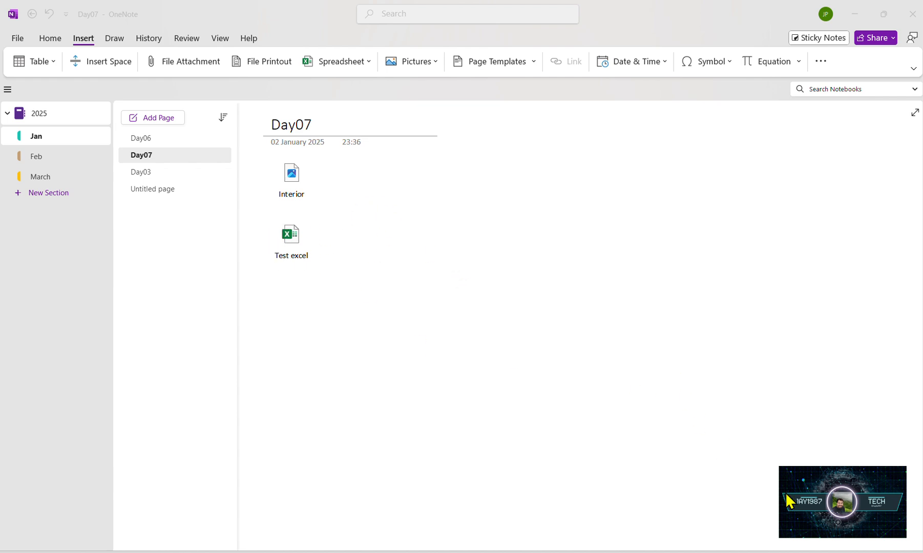
click(920, 551)
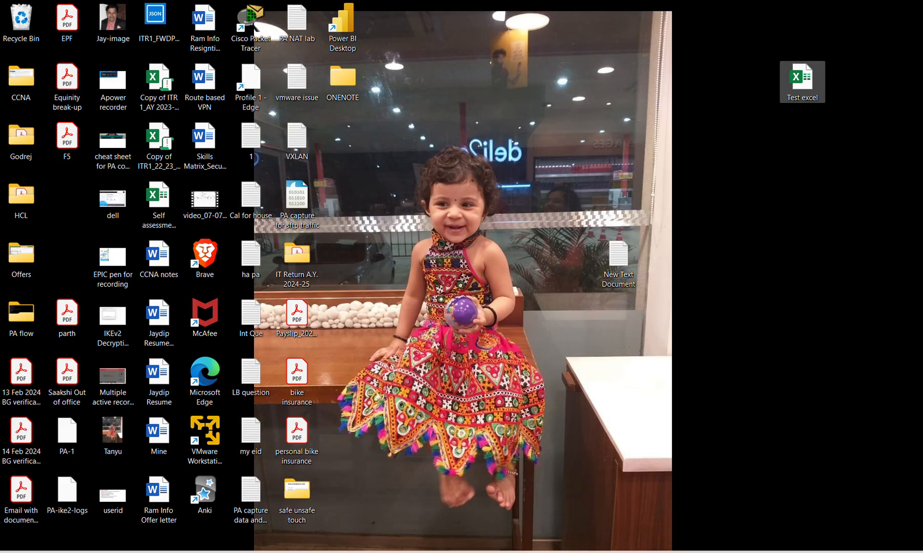
double_click(802, 79)
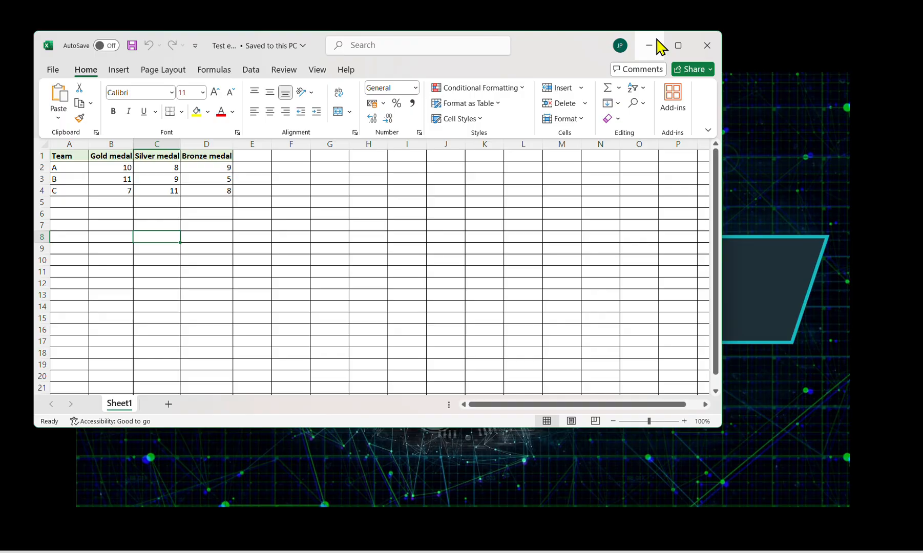
click(685, 49)
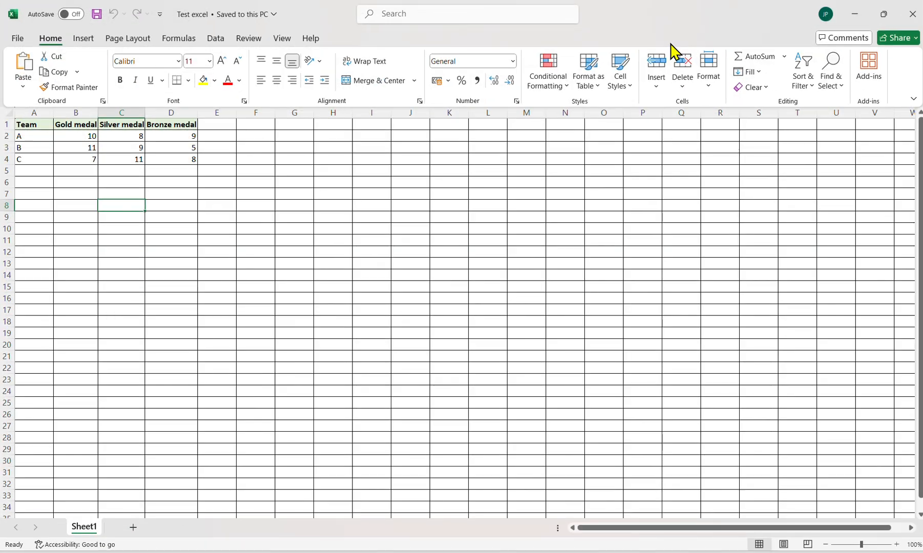
click(187, 158)
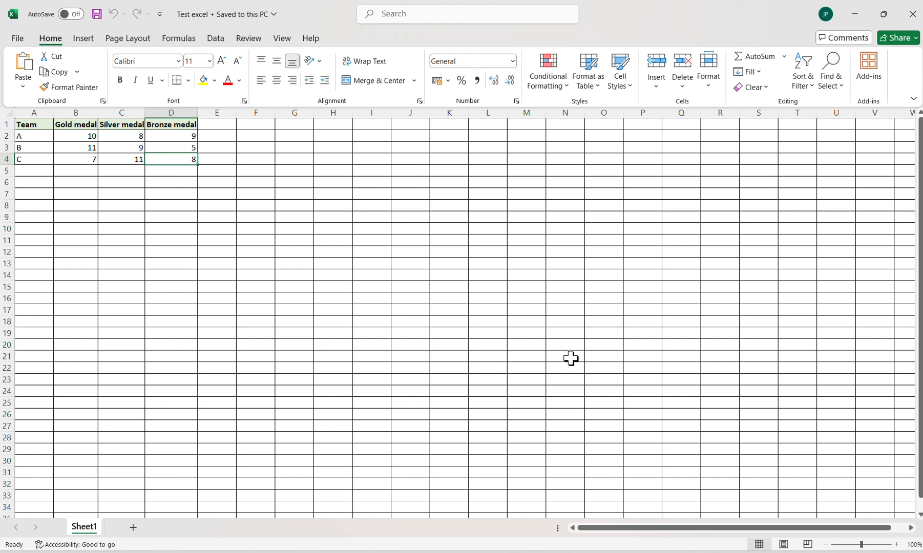
mouse_move(617, 552)
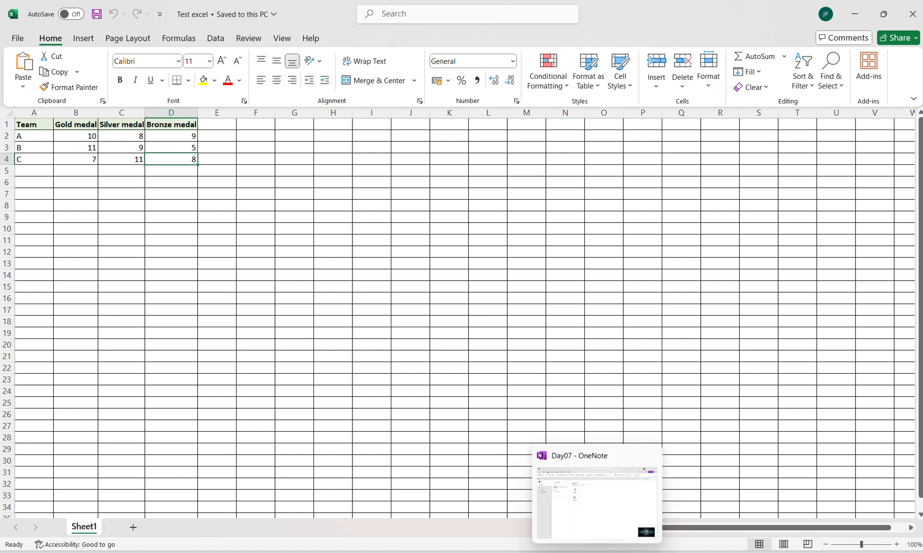
click(596, 512)
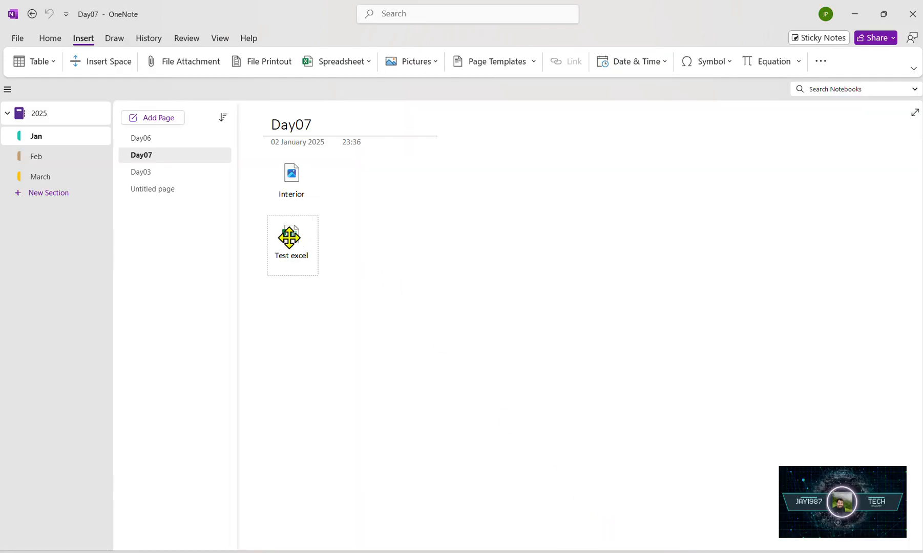
Reopen the attached Test excel workbook from the Day07 page, check team C's bronze medal value full screen, and close Excel.
double_click(290, 237)
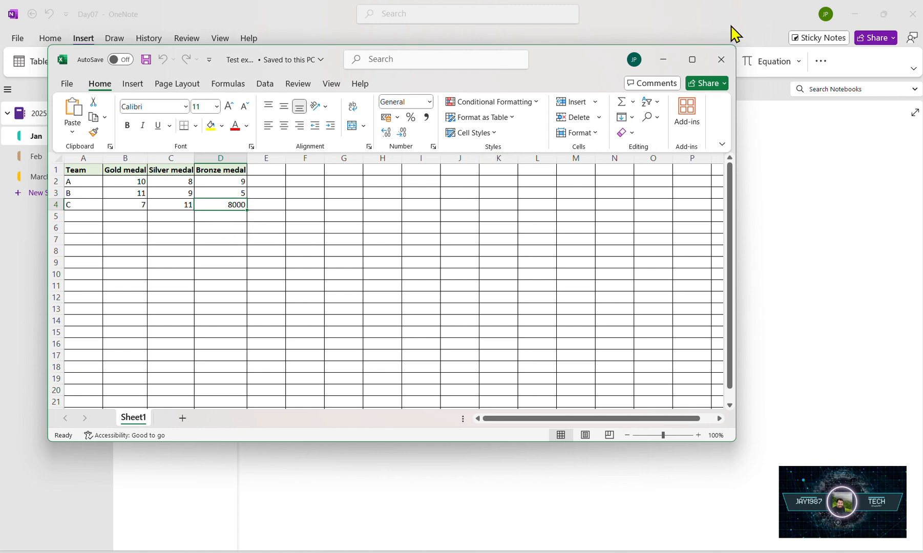
click(692, 59)
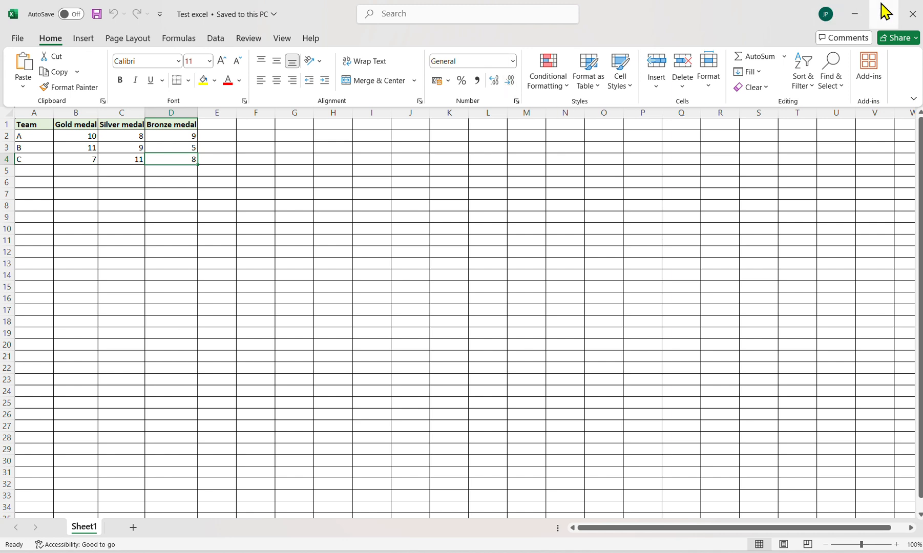
click(909, 15)
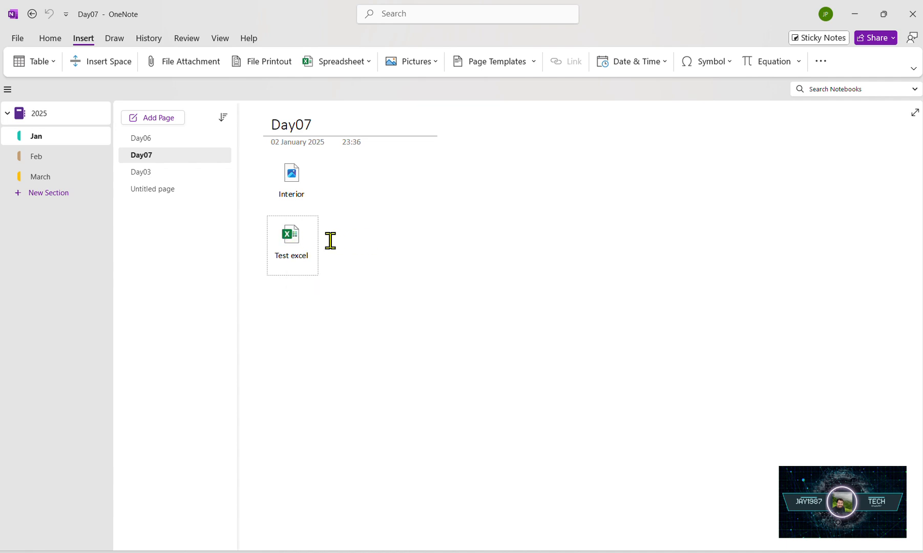
Delete the Interior image attachment from the Day07 page and move the Test excel attachment up into its place.
click(295, 215)
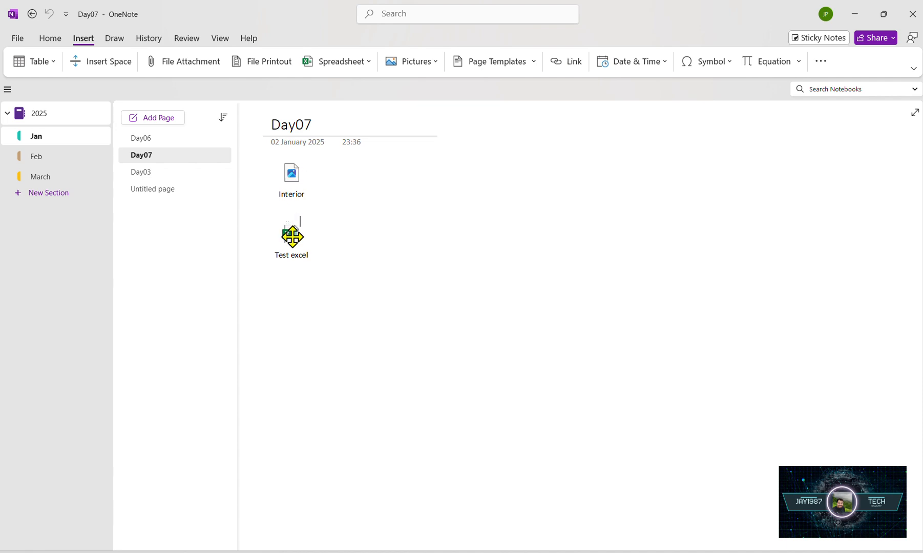
click(284, 165)
click(297, 149)
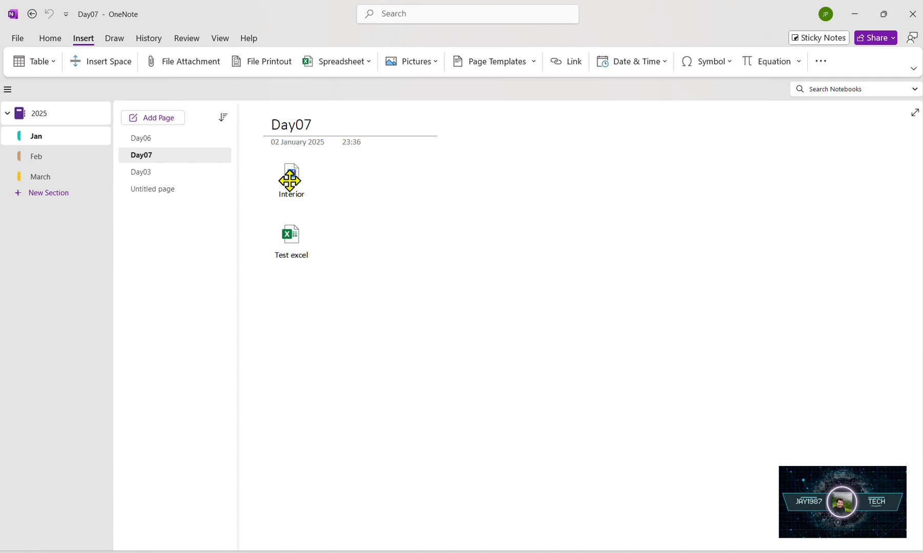
click(289, 180)
key(Delete)
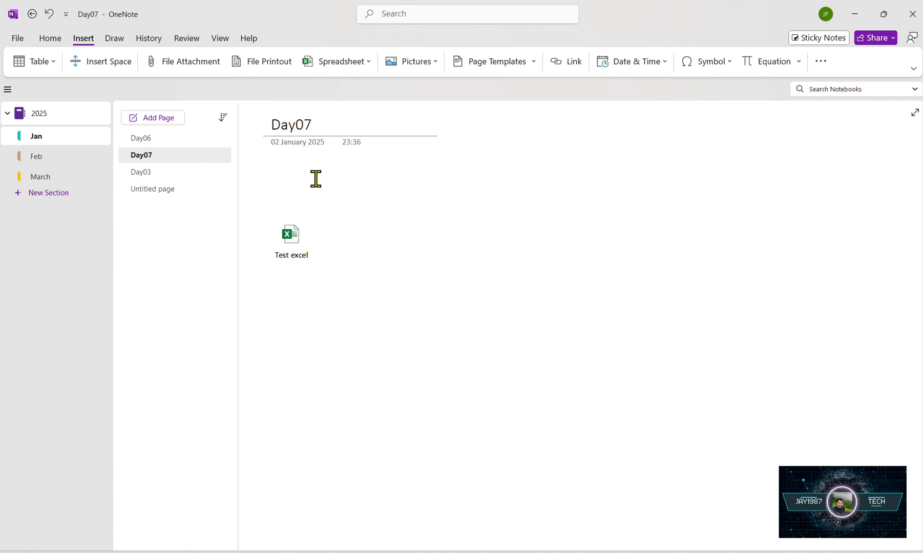
click(290, 231)
drag(293, 225, 293, 165)
Insert the Test excel workbook from the desktop below the attachment, choosing to insert it as a spreadsheet.
click(274, 233)
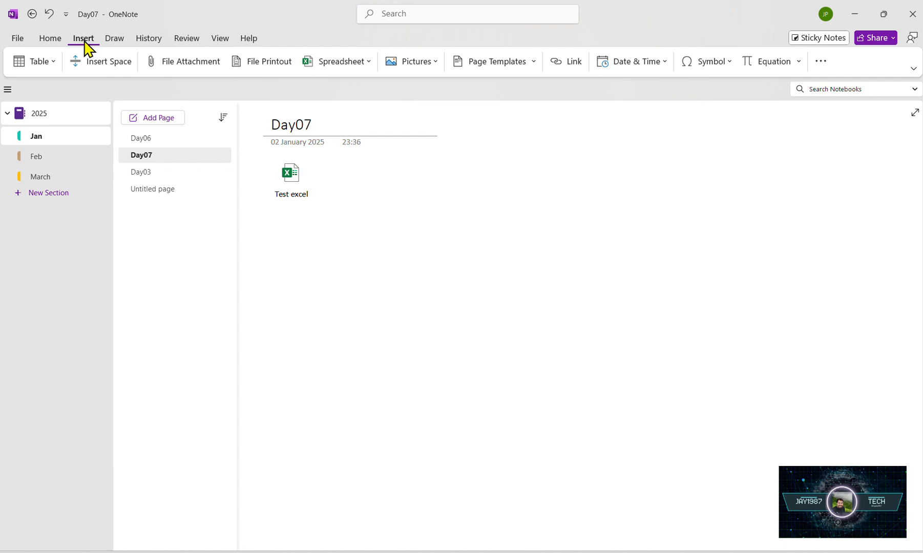
click(194, 65)
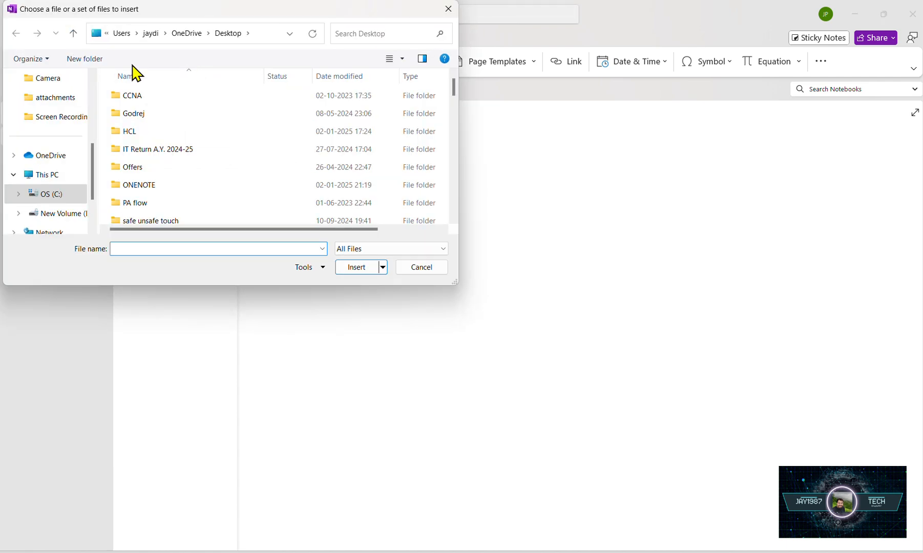
scroll(52, 113, up, 3)
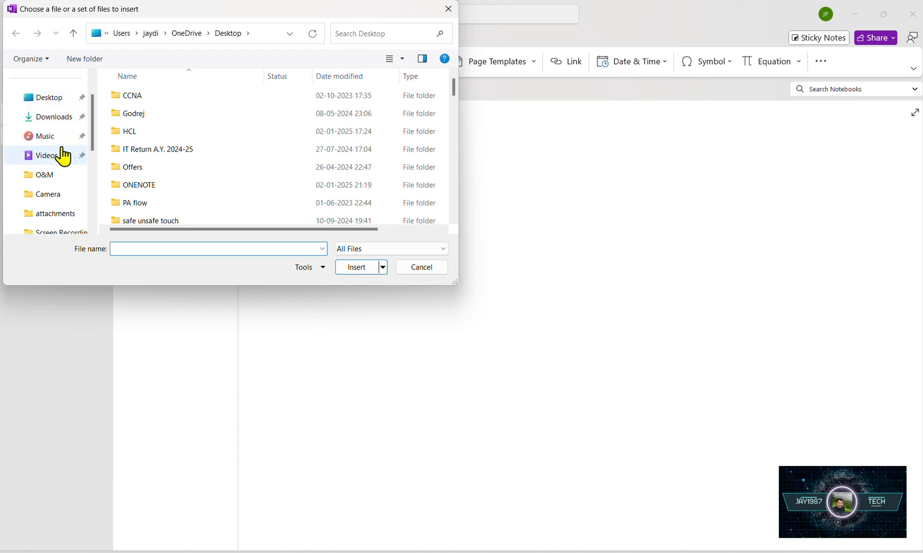
click(145, 131)
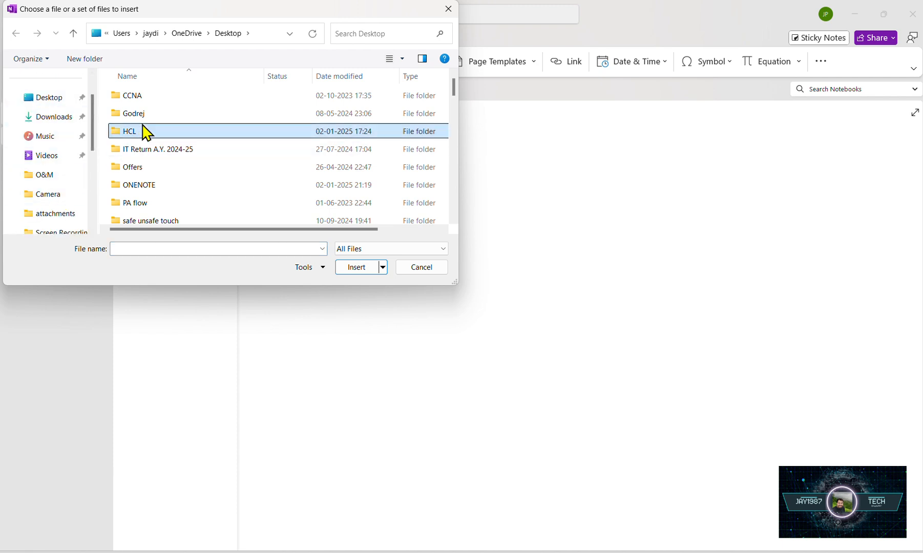
key(t)
double_click(145, 147)
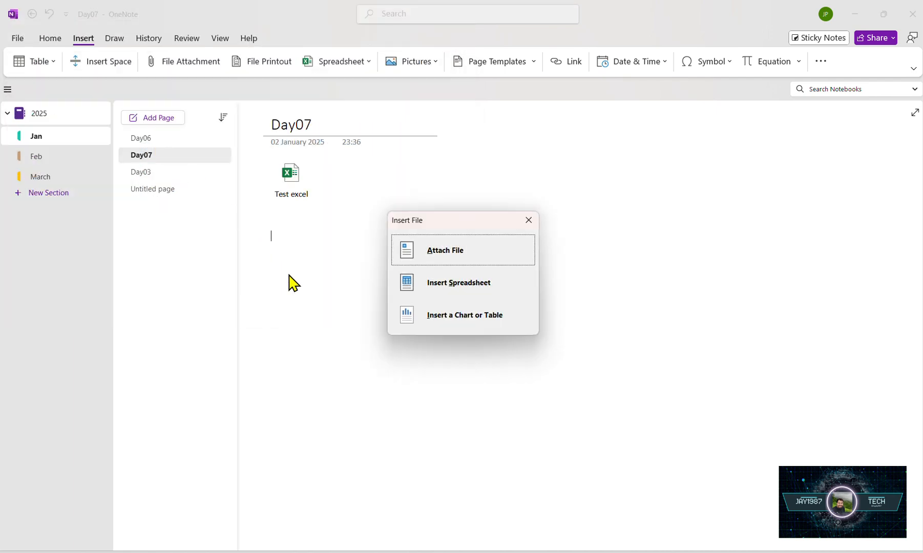
click(465, 298)
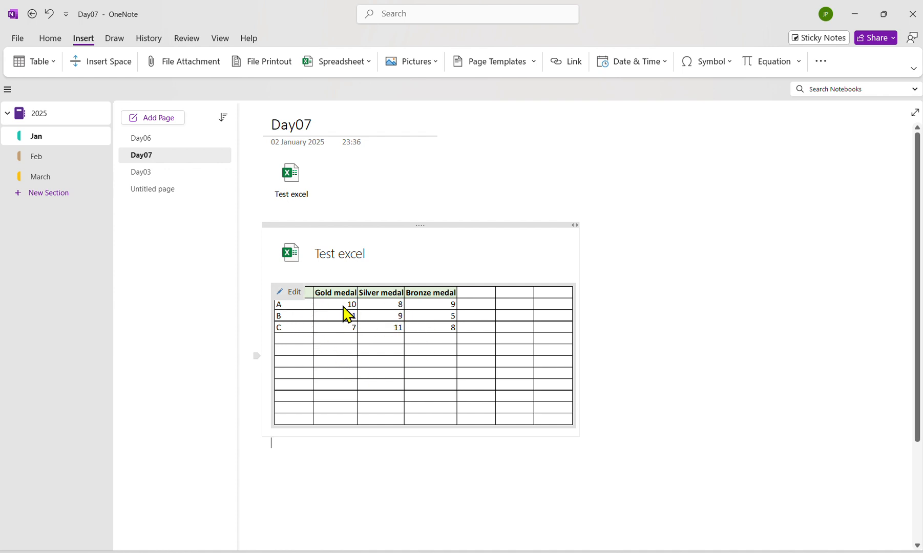
Open the embedded Test excel spreadsheet for editing in Excel, view its medal table, and close it.
mouse_move(293, 175)
click(287, 292)
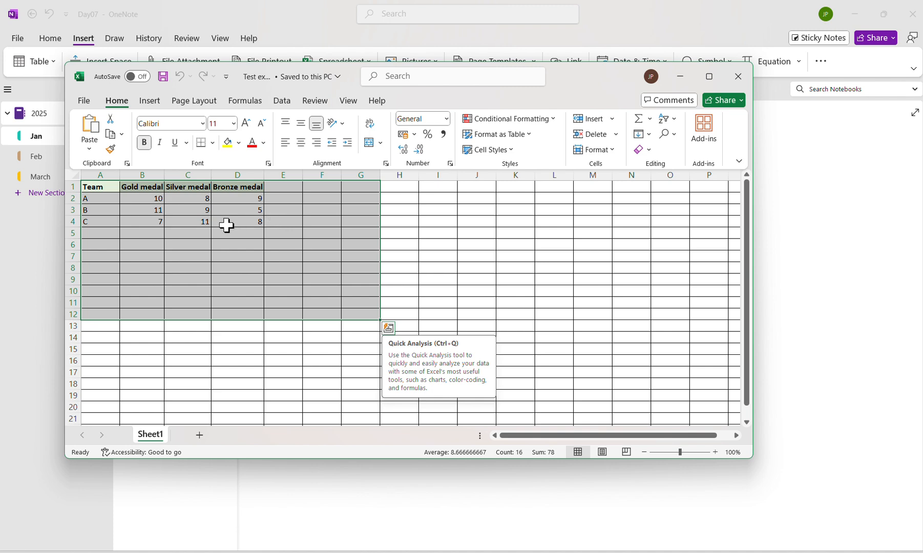
click(737, 78)
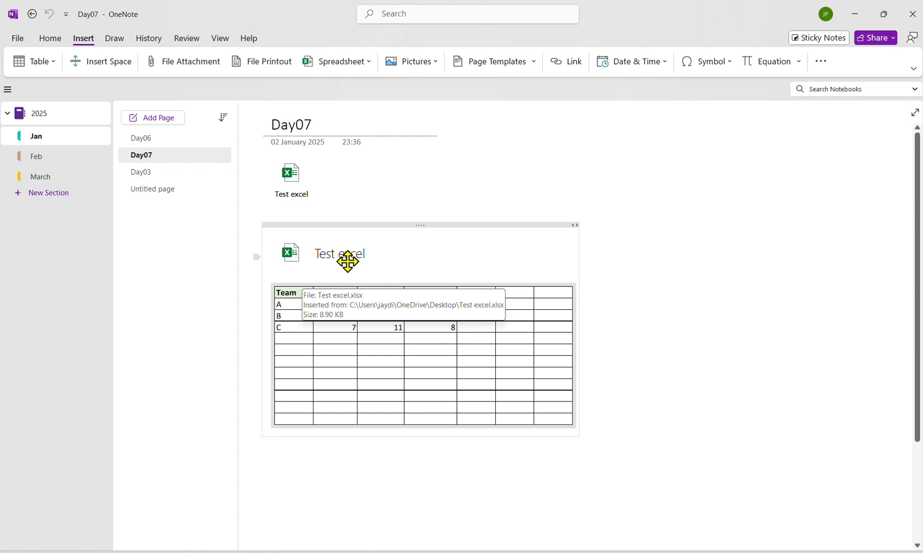
Delete the whole container holding the embedded Test excel spreadsheet from the Day07 page.
click(282, 223)
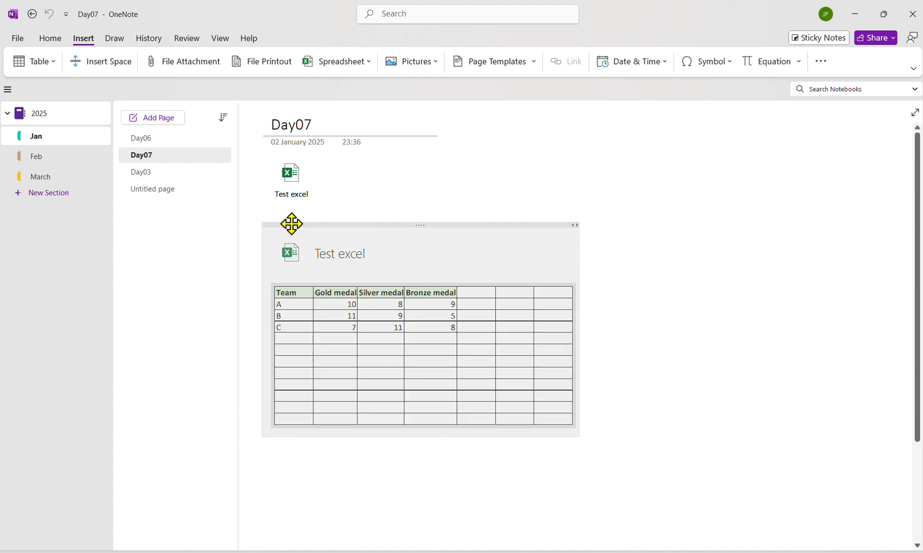
click(364, 273)
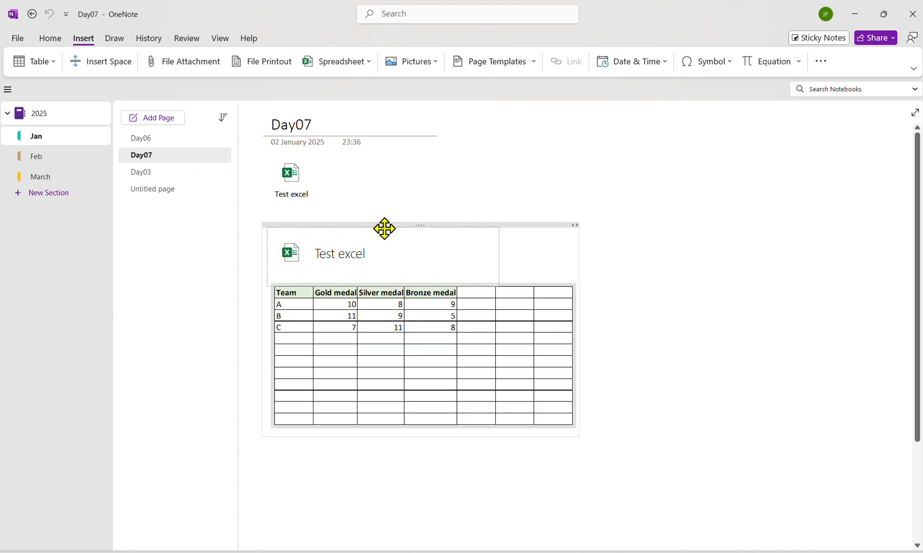
click(408, 223)
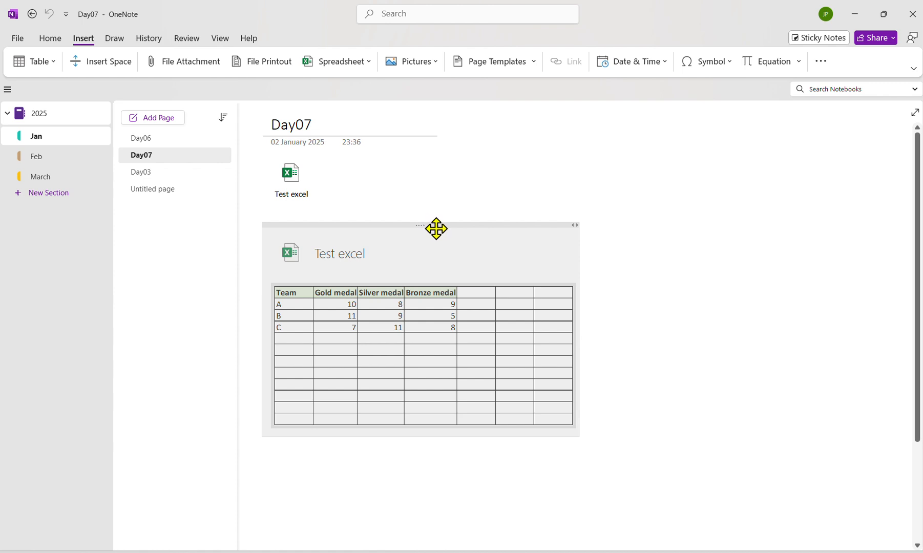
key(Delete)
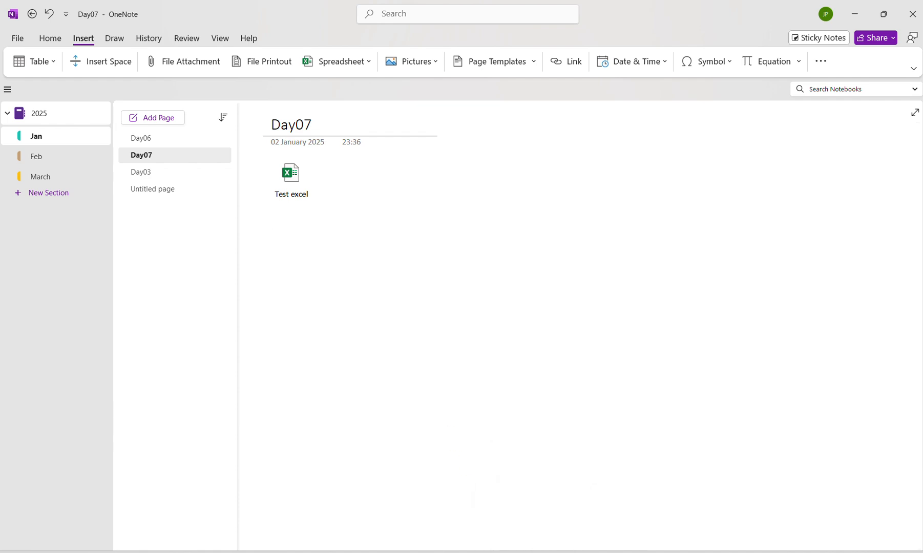
Paste the browser page link "11 Powerful Hindu Mantras Every Child Must Chant" below the Test excel attachment in OneNote, and delete it again.
click(525, 552)
click(169, 9)
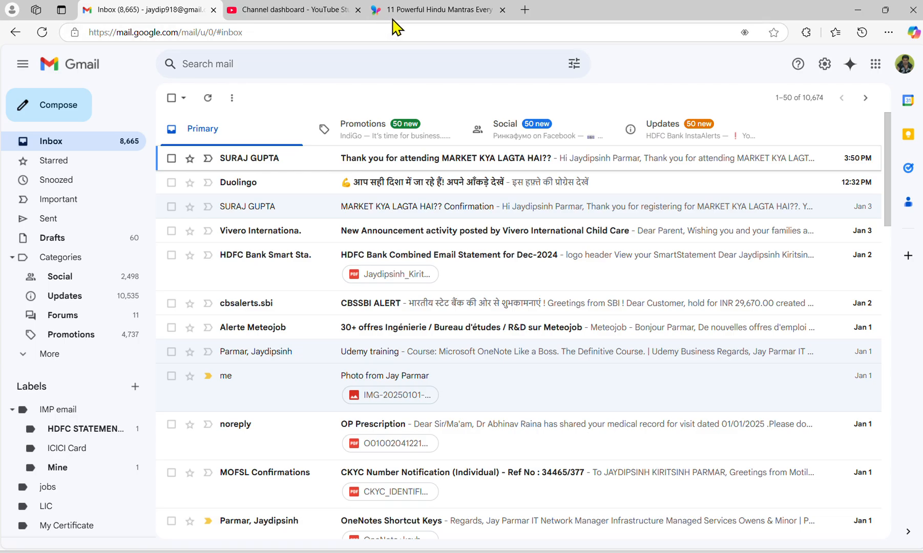
key(alt+Tab)
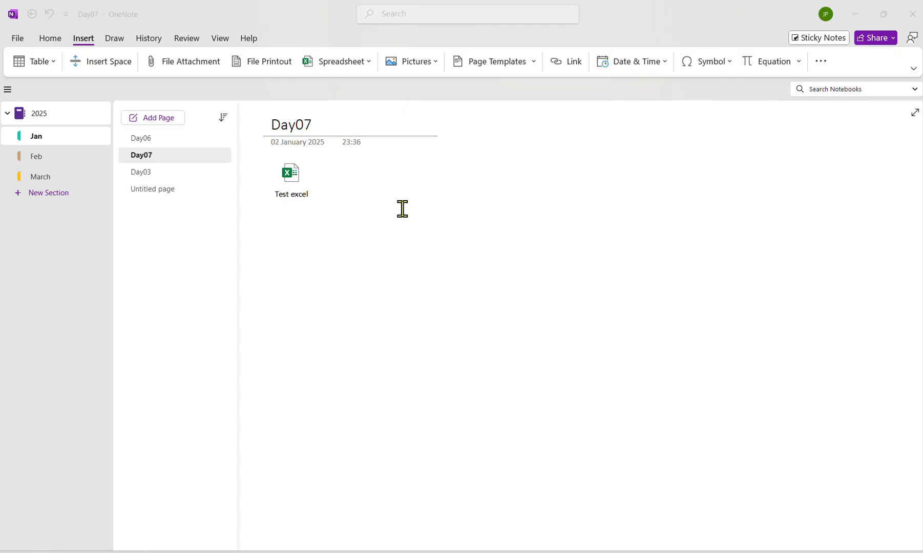
click(285, 226)
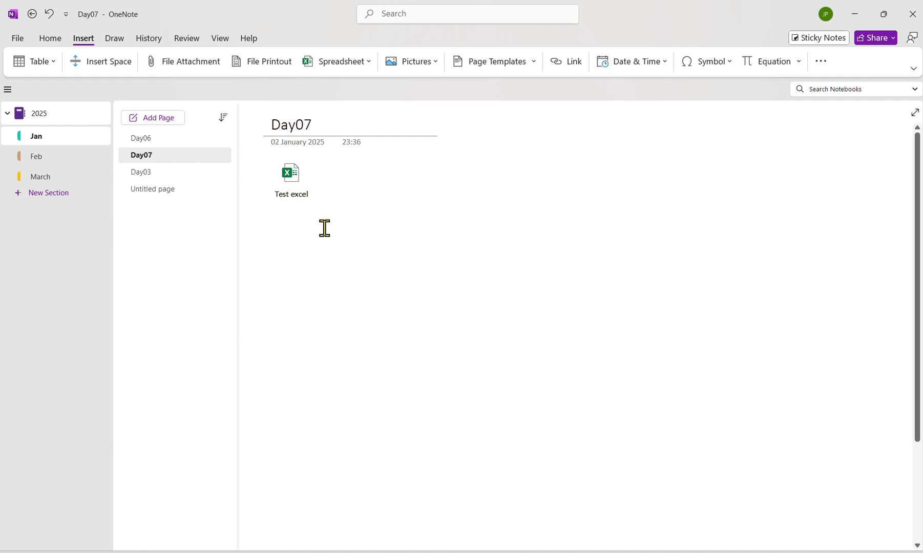
text(11 Powerful Hindu Mantras Every Child Must Chant)
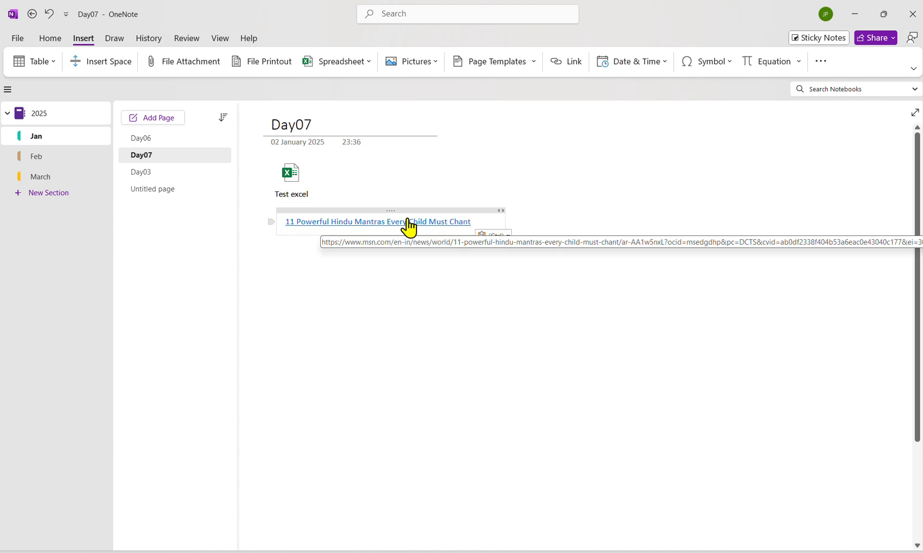
click(377, 209)
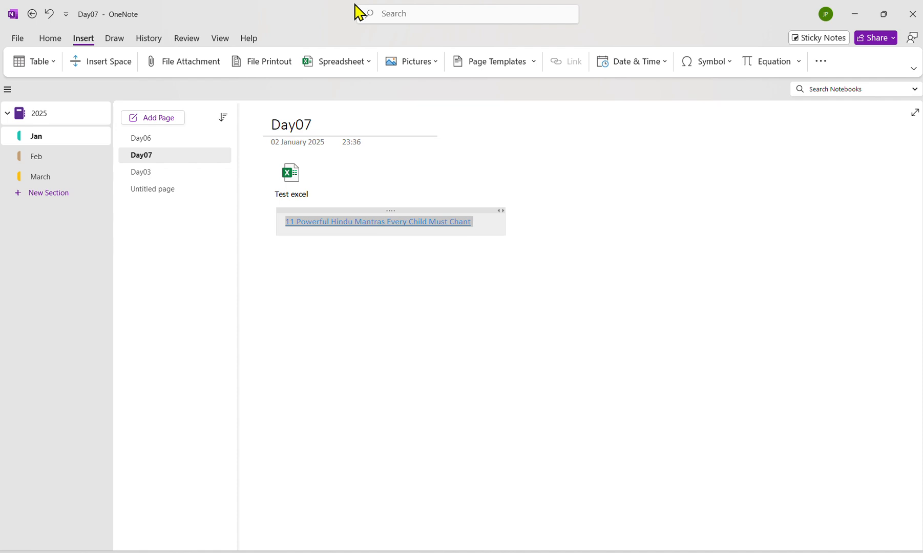
key(Delete)
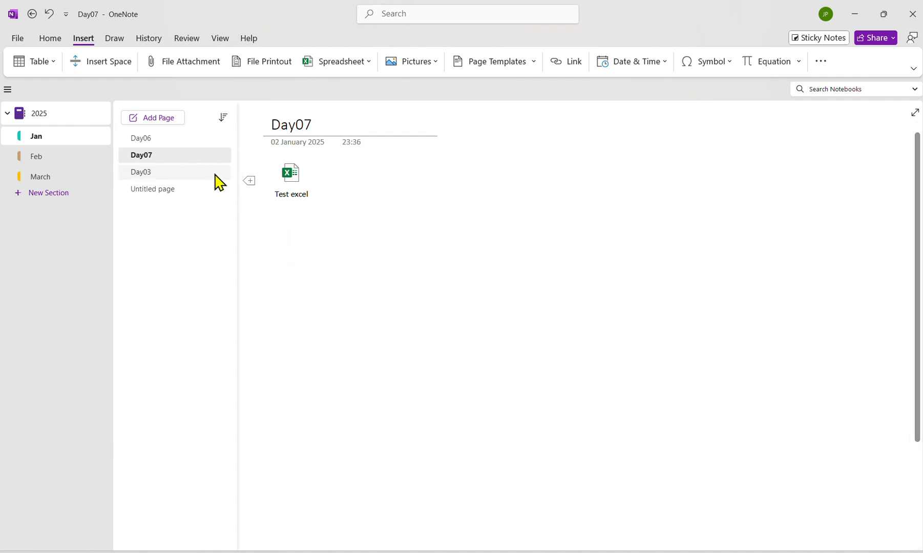
Insert a table of three columns and four rows below the attachment, with headers Team, Gold medal and Silver medal.
click(54, 60)
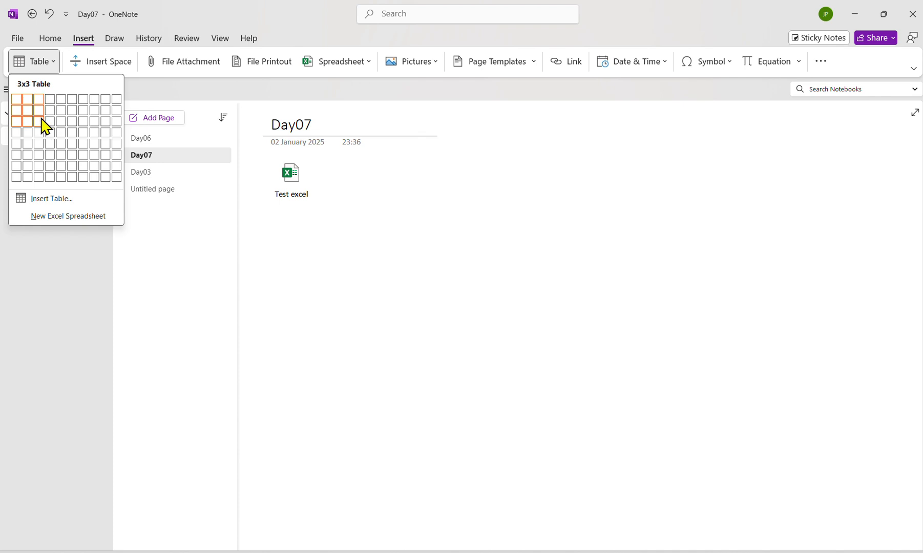
click(43, 132)
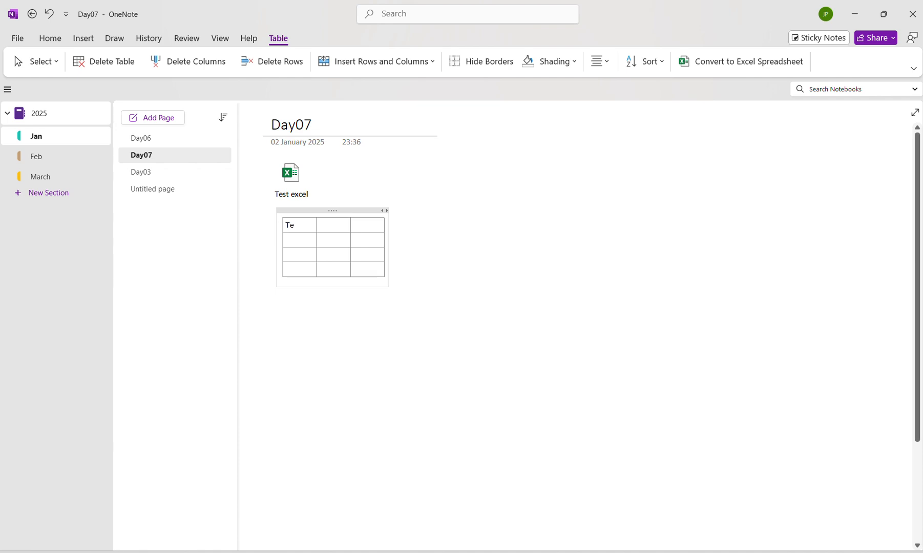
key(Tab)
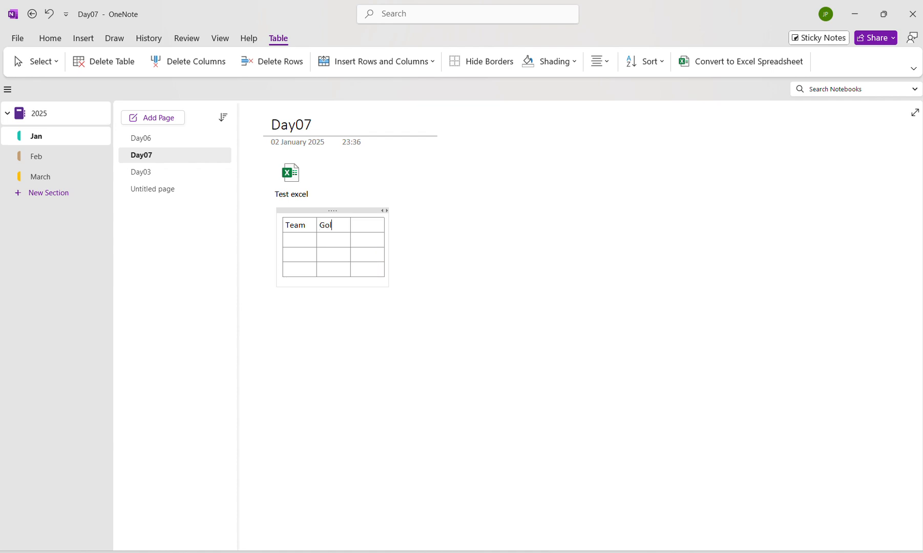
text(Gold medal)
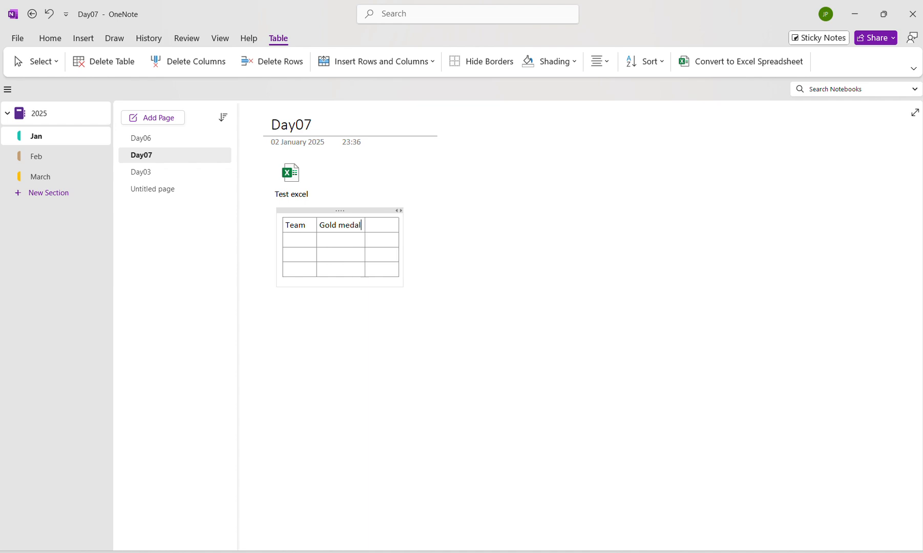
key(Tab)
text(Silver me)
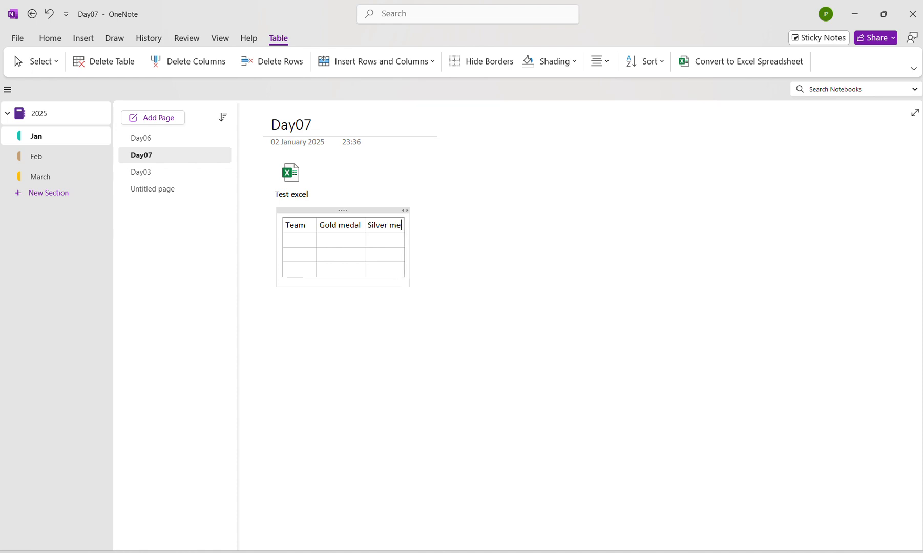
text(dal)
key(Tab)
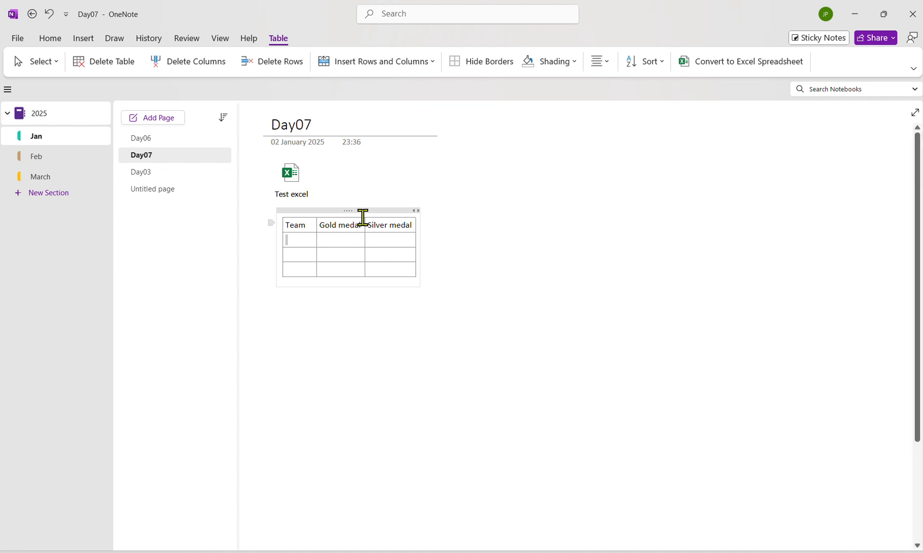
Add a column after Silver medal in the table and give it the header Bronze.
click(402, 226)
click(394, 237)
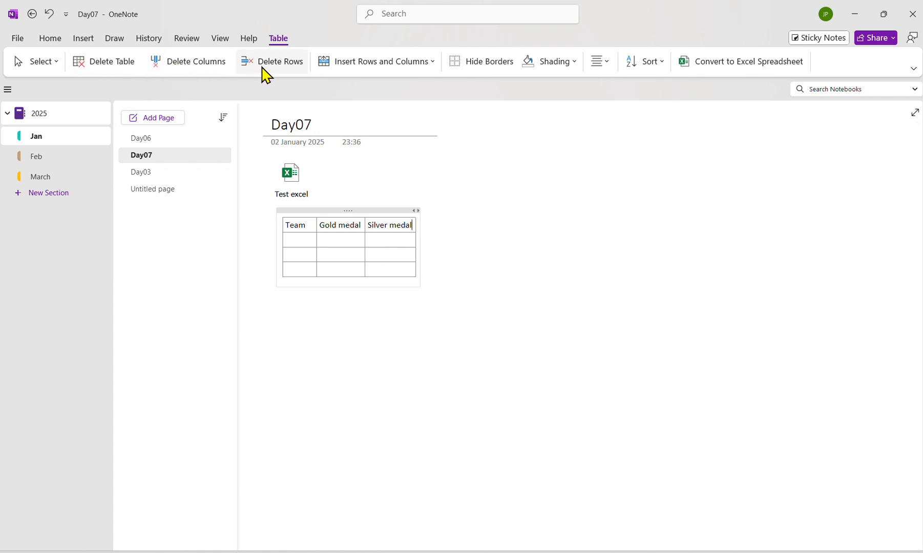
click(435, 73)
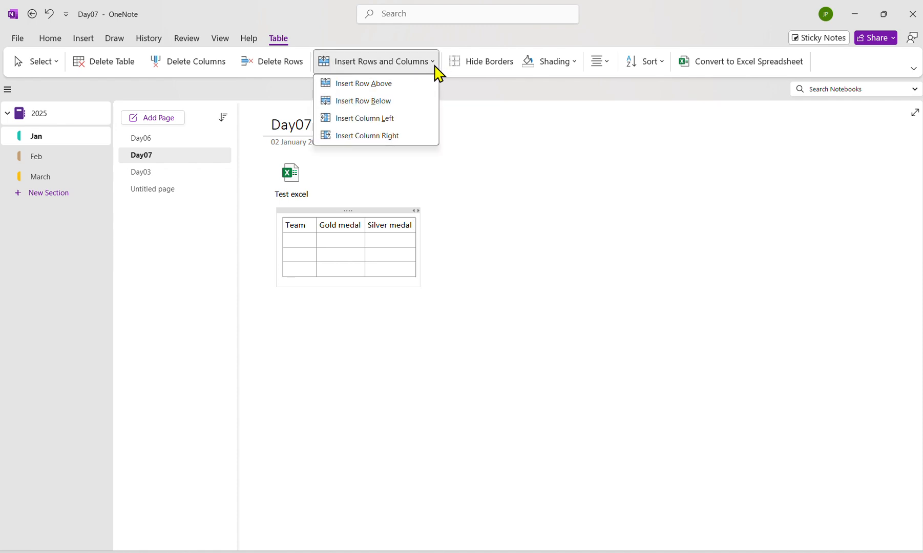
click(400, 142)
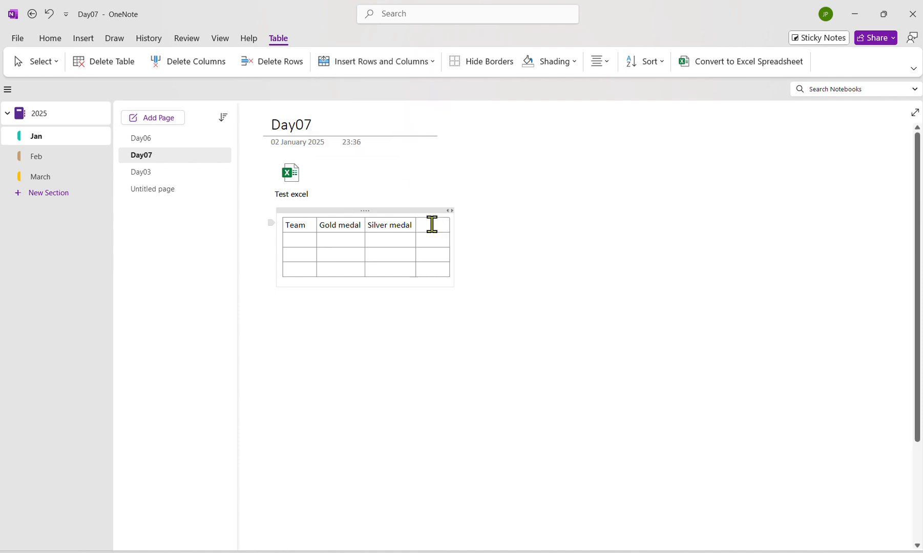
text(B)
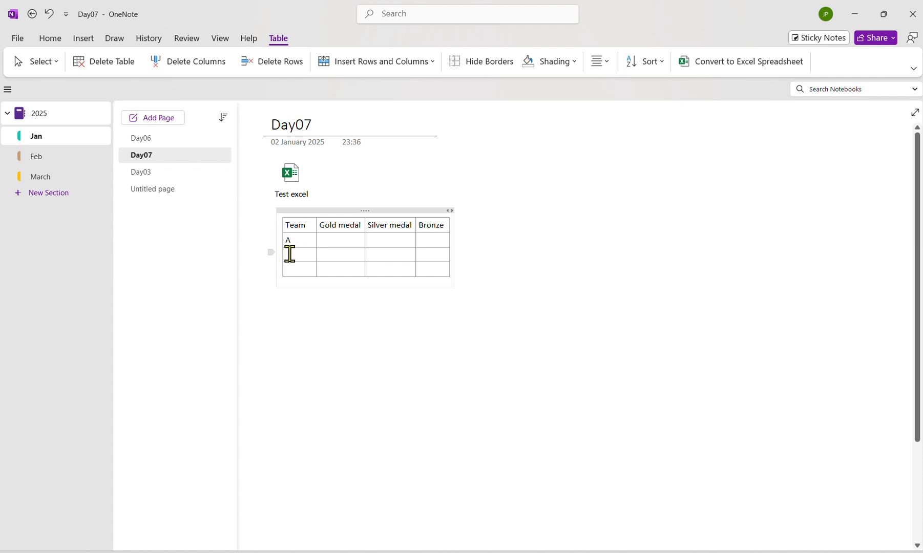
Label the three rows of the Team column A, B and C.
text(B)
click(306, 265)
text(C)
click(531, 180)
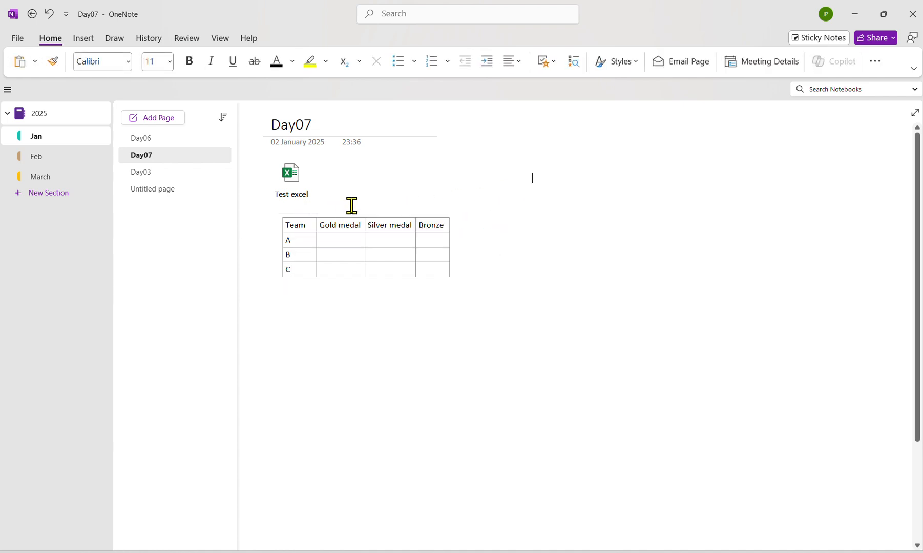
Enter the gold medal values 1, 3 and 5 for teams A, B and C.
click(369, 212)
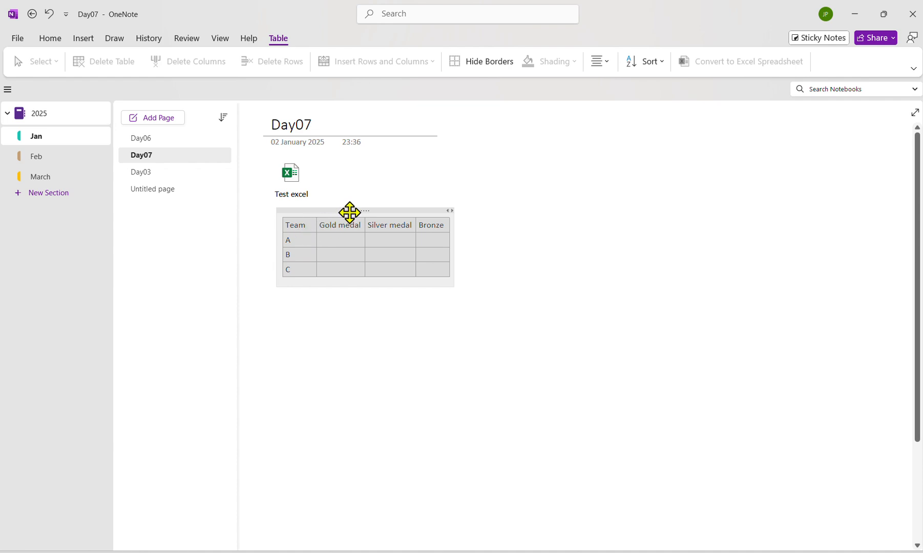
click(335, 237)
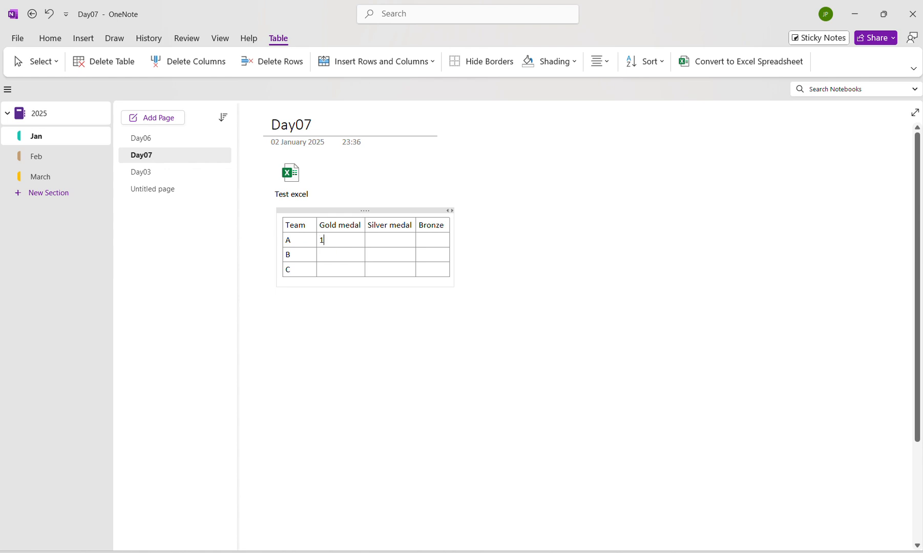
click(339, 252)
text(3)
text(5)
Convert the medal table on the Day07 page to an Excel spreadsheet.
click(307, 225)
click(725, 65)
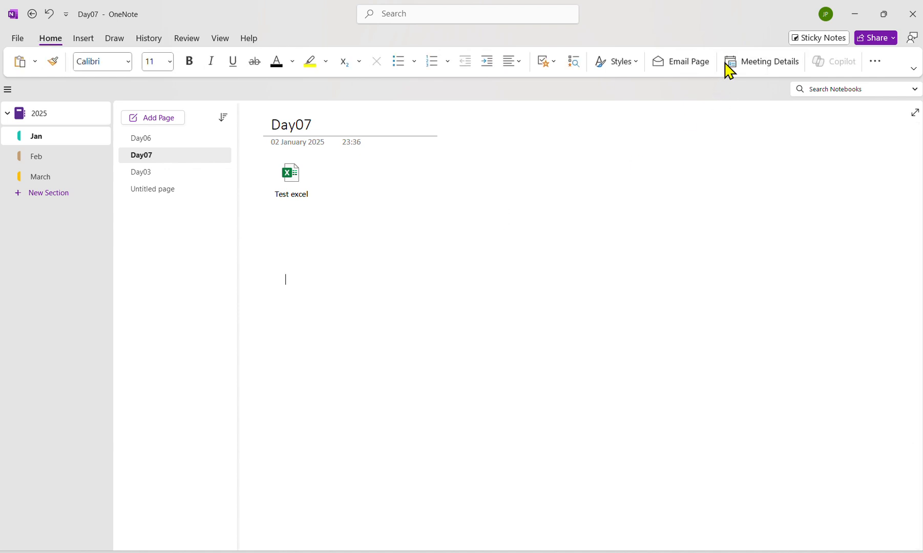